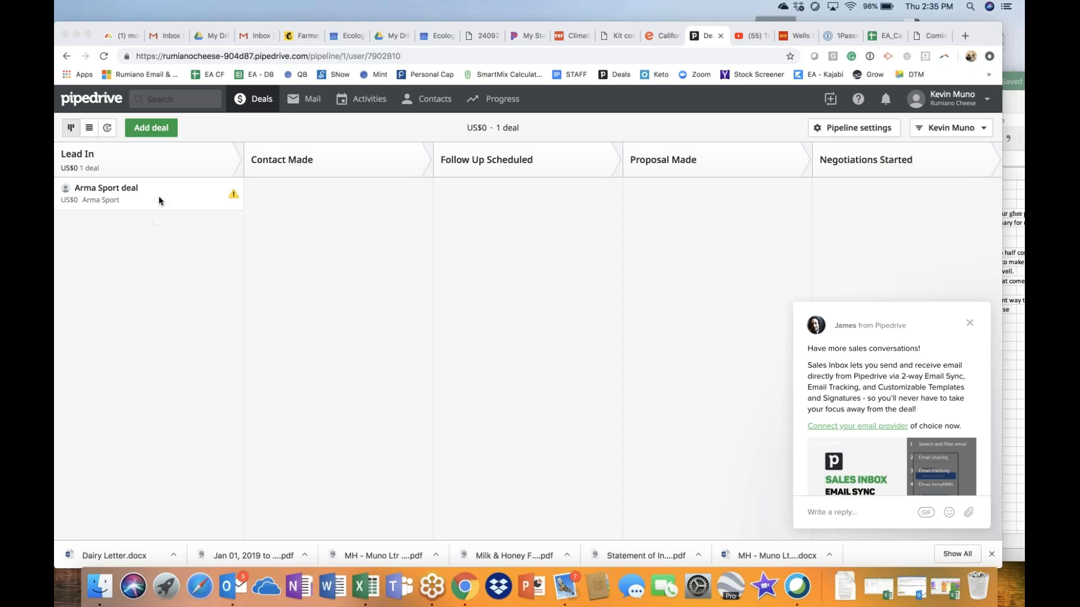
Start a new deal with the contact person's name and the new organization San Francisco Cheese & Wine
{"action": "left_click", "coordinate": [155, 130]}
{"action": "left_click", "coordinate": [155, 130]}
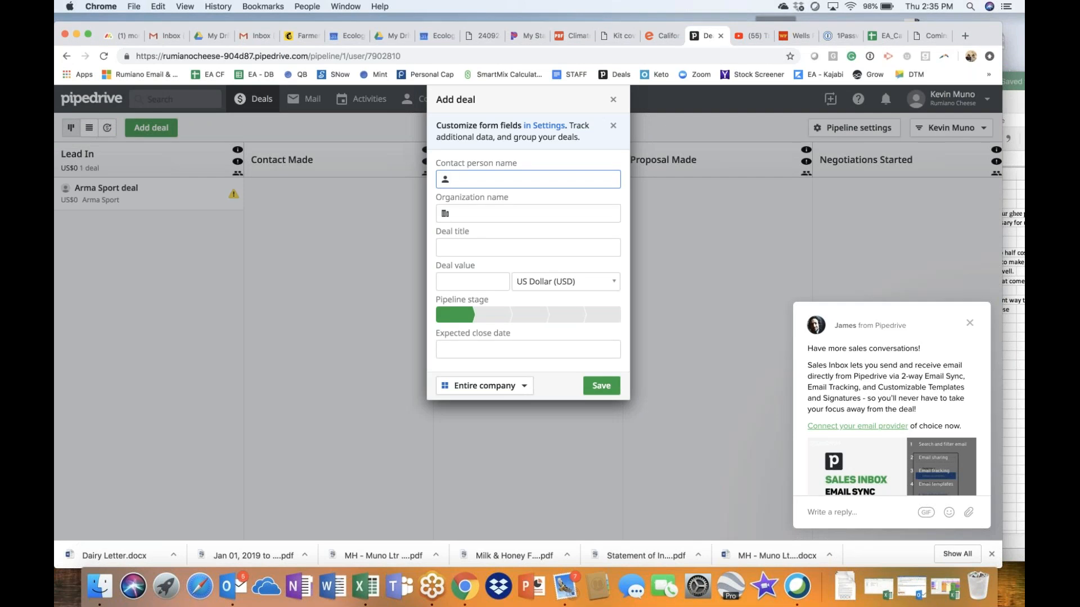
{"action": "type", "text": "Jack Black"}
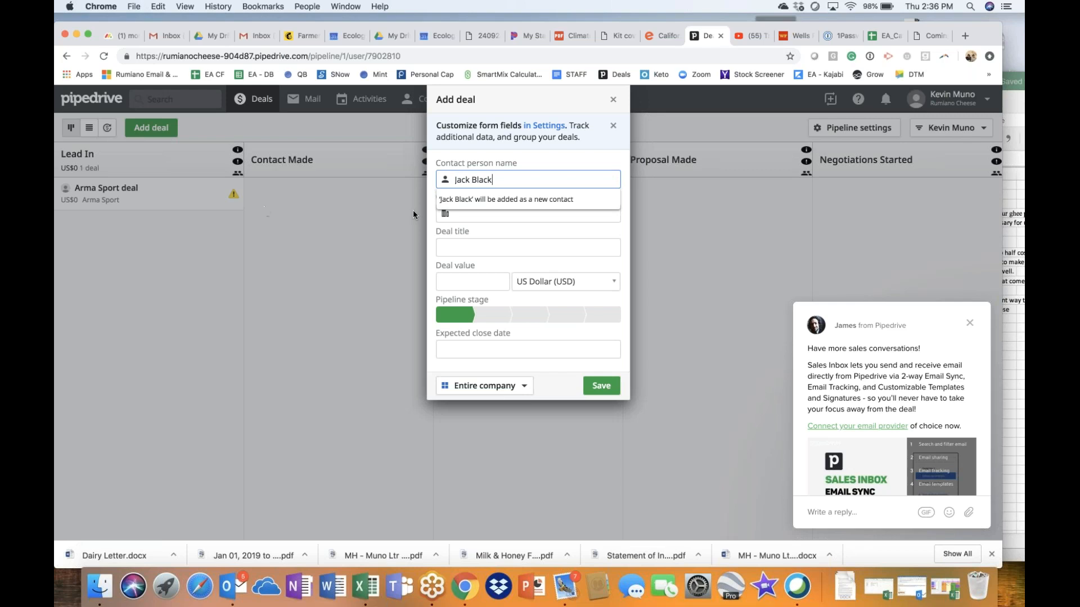
{"action": "left_click", "coordinate": [477, 217]}
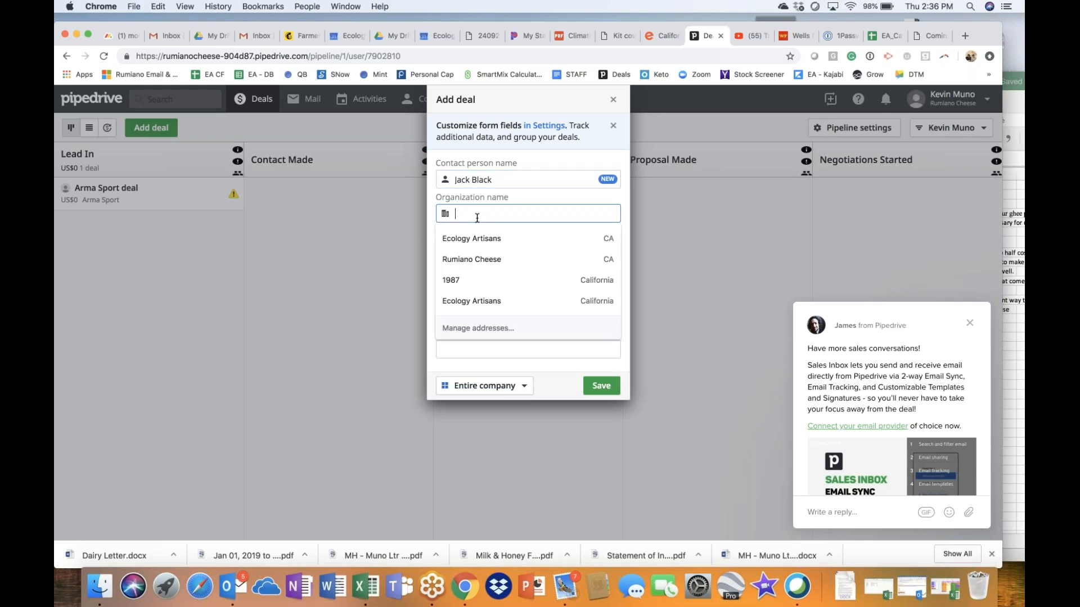
{"action": "type", "text": "San Diego"}
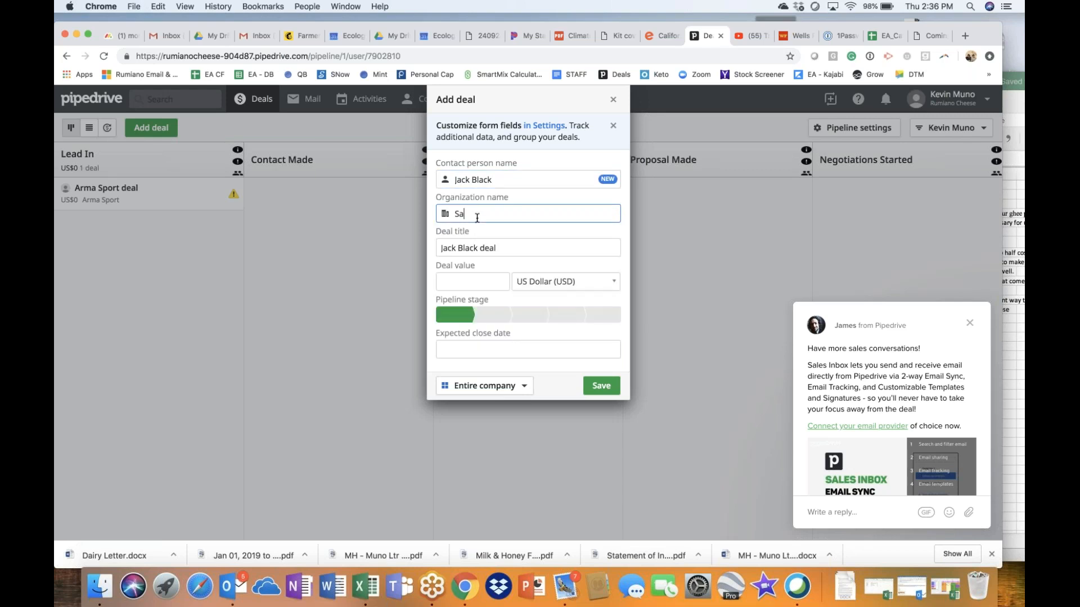
{"action": "key", "text": "BackSpace"}
{"action": "key", "text": "BackSpace"}
{"action": "key", "text": "BackSpace"}
{"action": "key", "text": "BackSpace"}
{"action": "key", "text": "BackSpace"}
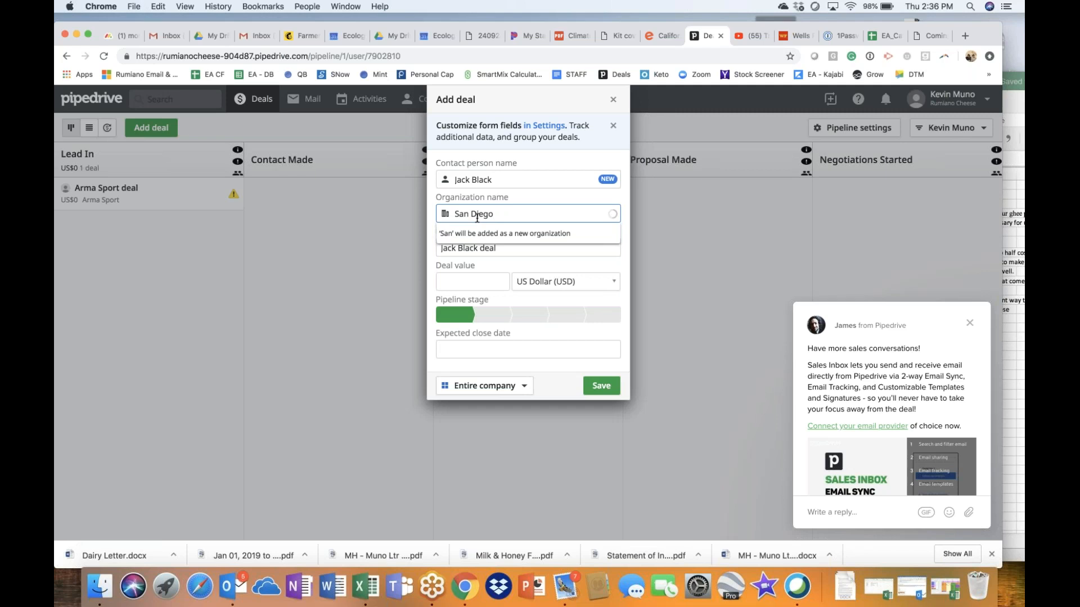
{"action": "type", "text": "Fran"}
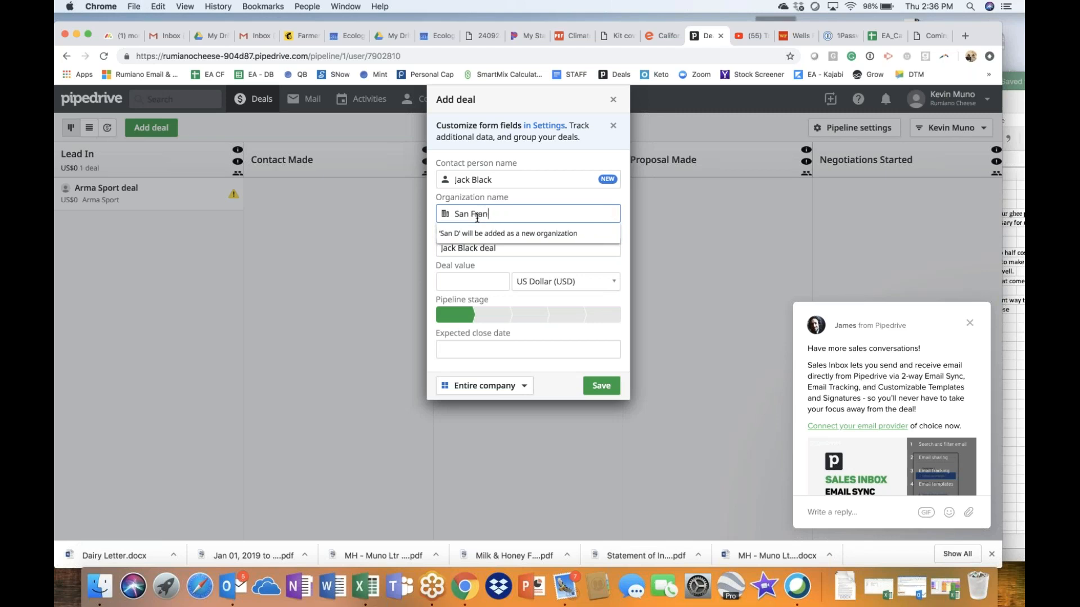
{"action": "type", "text": "cisco Cheese"}
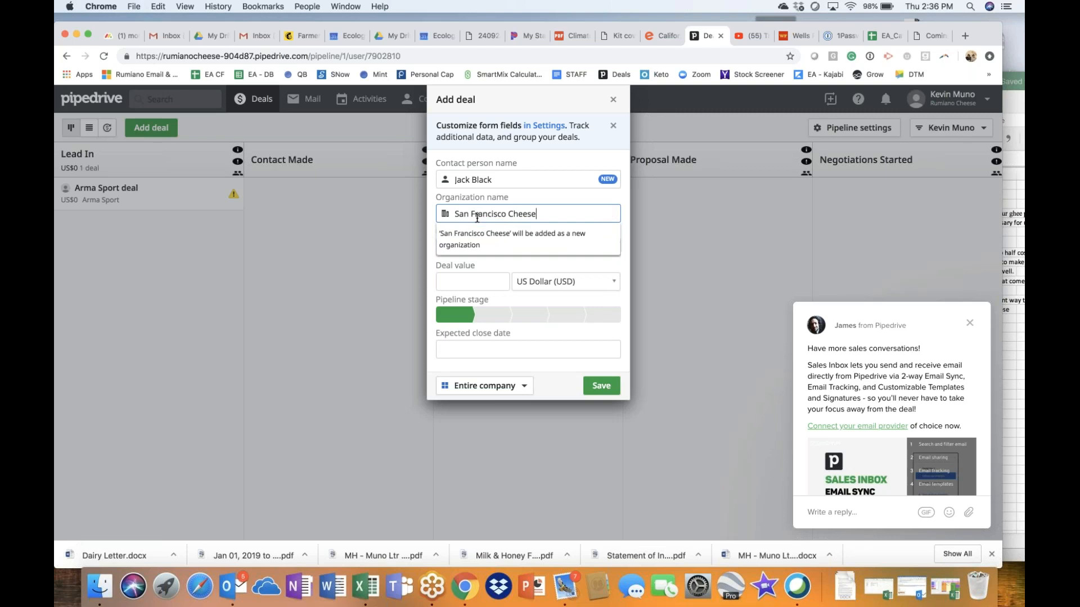
{"action": "type", "text": " & Wine"}
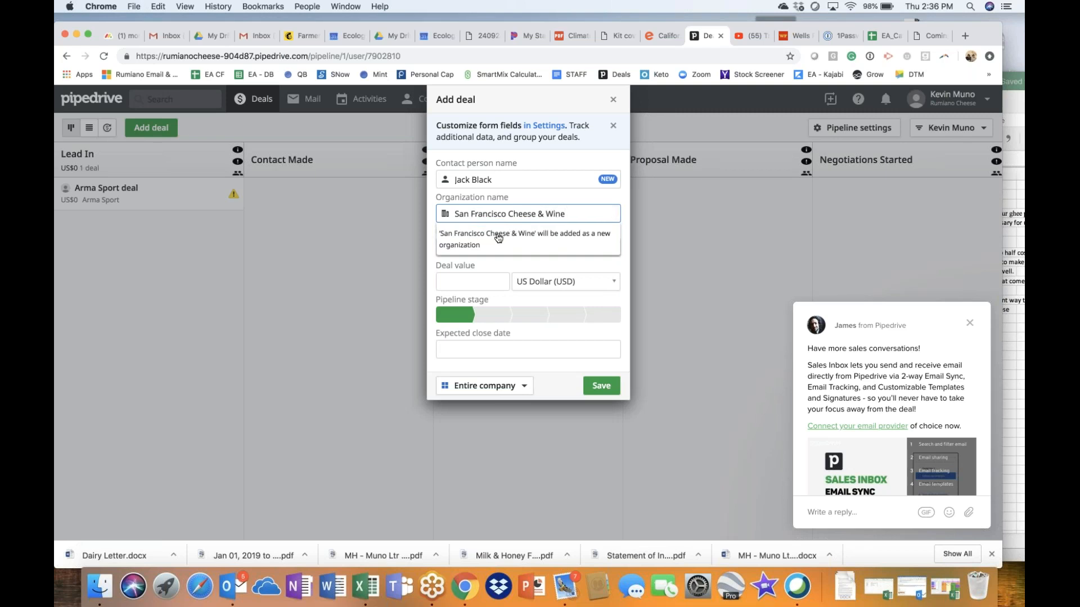
{"action": "left_click", "coordinate": [497, 238]}
Set the deal value to 4,000 US dollars and the expected close date to 21/03/2019, and save the deal
{"action": "left_click", "coordinate": [479, 284]}
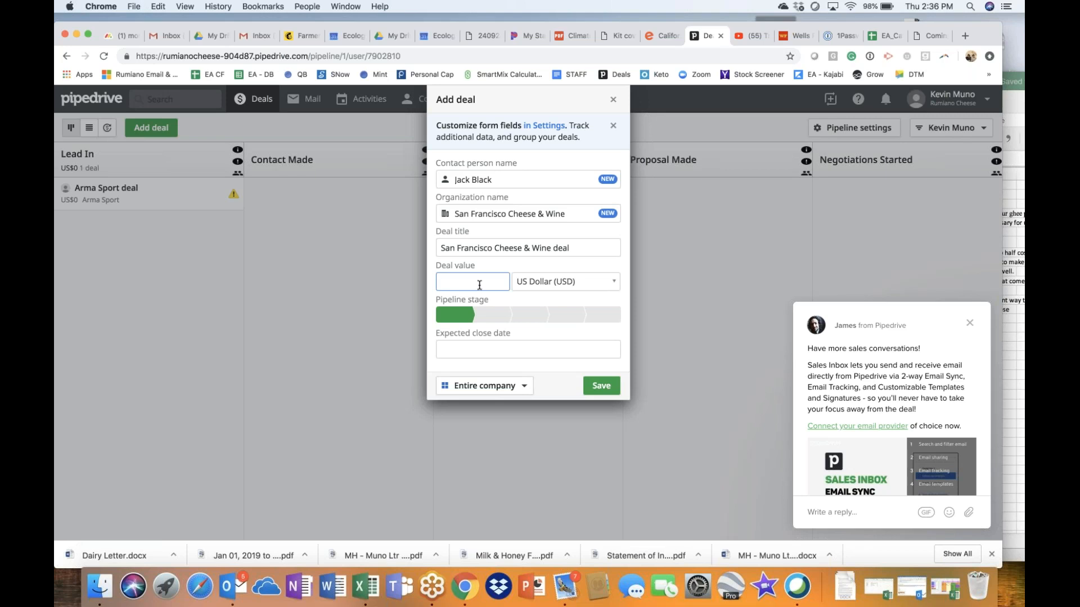
{"action": "type", "text": "4000"}
{"action": "left_click", "coordinate": [513, 345]}
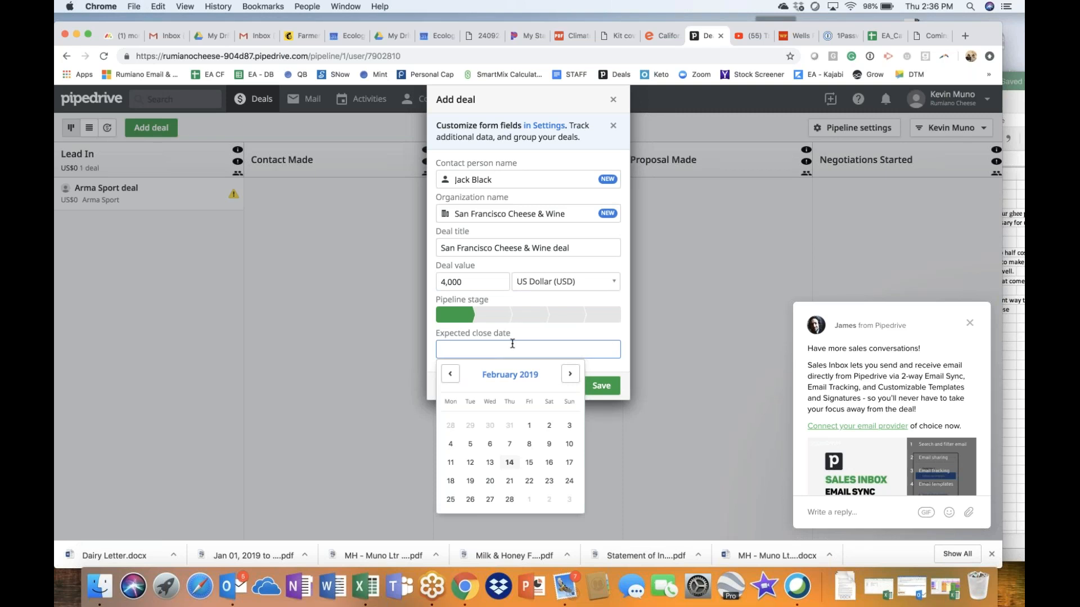
{"action": "left_click", "coordinate": [569, 375]}
{"action": "left_click", "coordinate": [509, 481]}
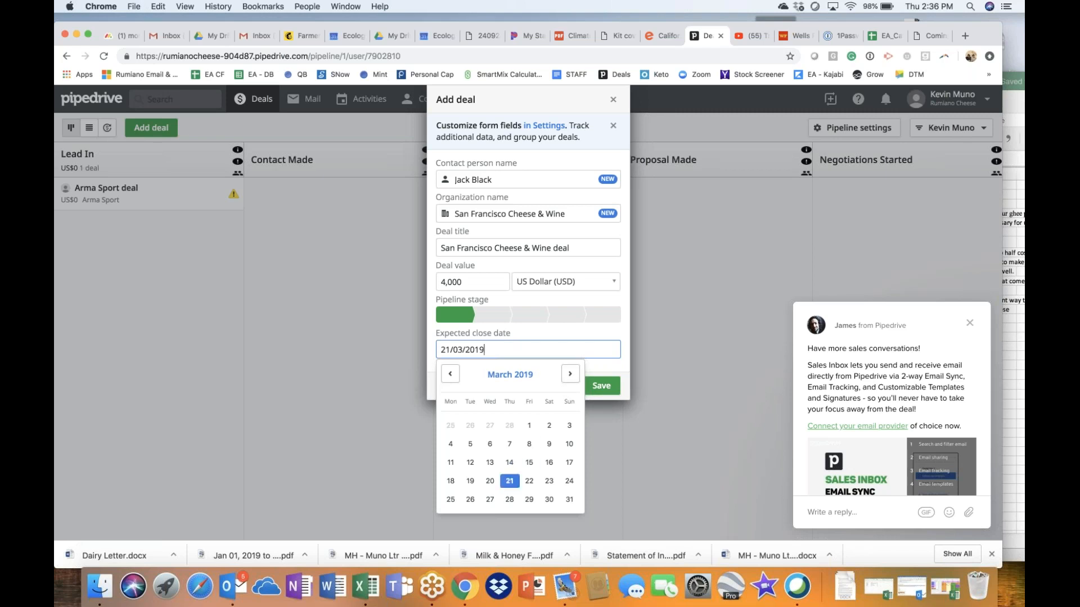
{"action": "left_click", "coordinate": [584, 410]}
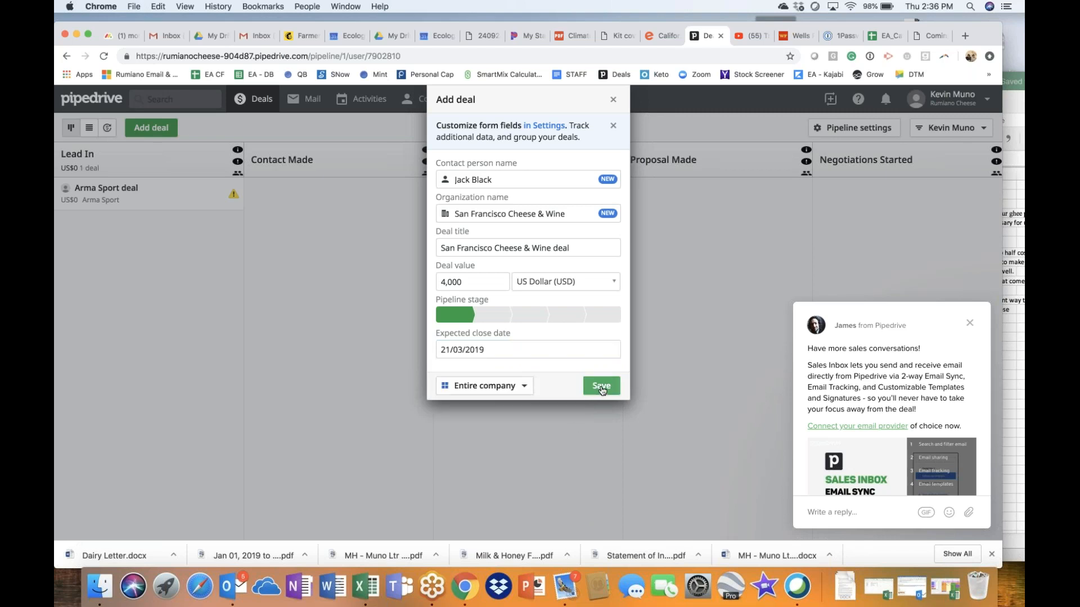
{"action": "left_click", "coordinate": [601, 387]}
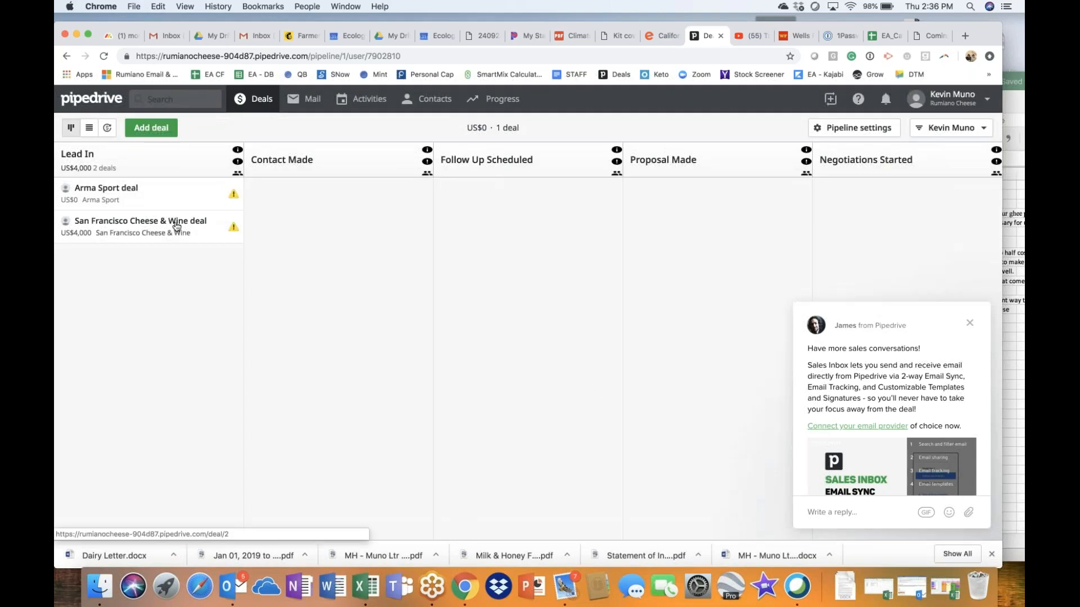
Try carrying the San Francisco Cheese & Wine deal across the stages and back to Lead In, and view the deals timeline by expected close date
{"action": "left_click_drag", "start_coordinate": [167, 224], "coordinate": [362, 233]}
{"action": "left_click_drag", "start_coordinate": [466, 227], "coordinate": [172, 240]}
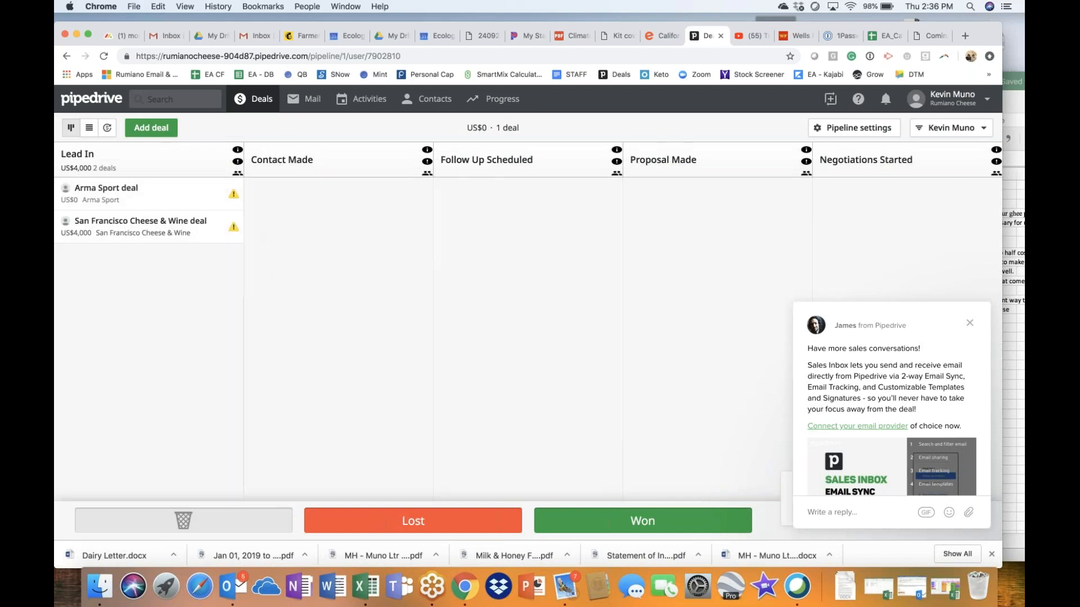
{"action": "left_click", "coordinate": [106, 128]}
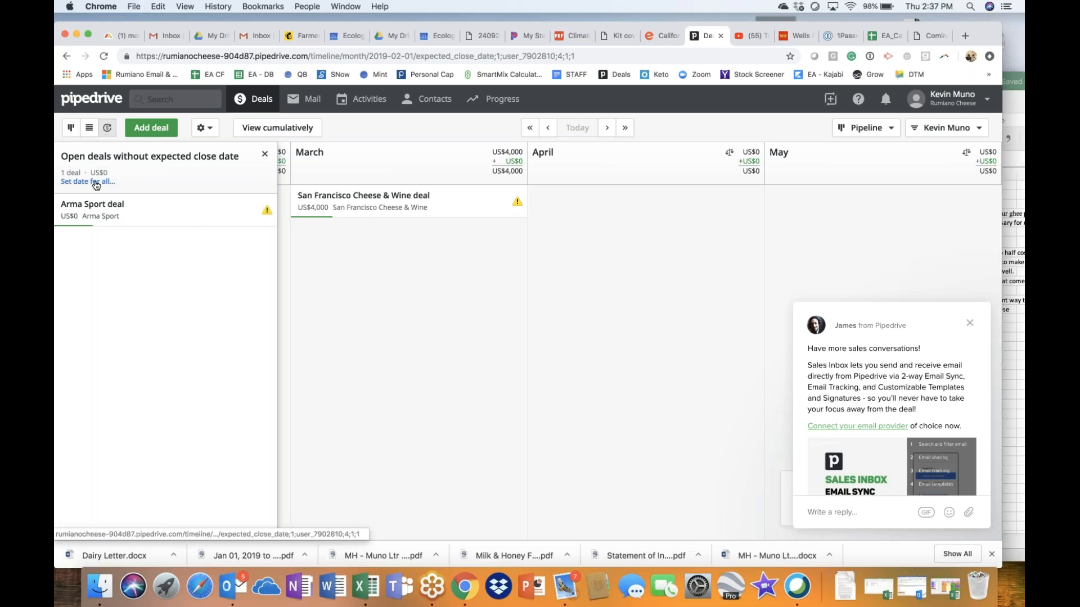
Return to the pipeline view and move the San Francisco Cheese & Wine deal to the Contact Made stage
{"action": "left_click", "coordinate": [71, 129]}
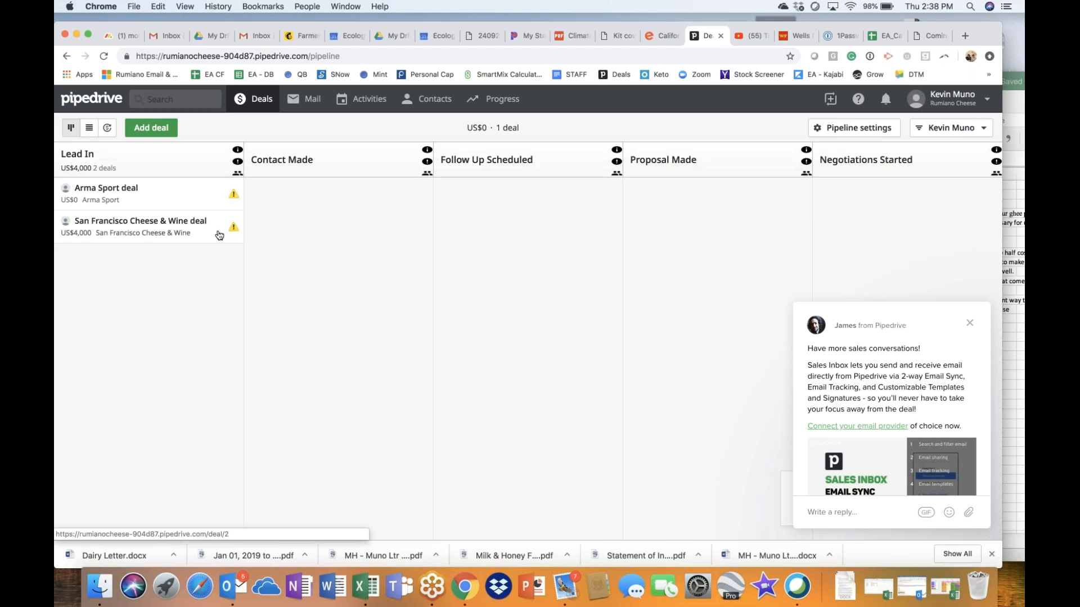
{"action": "left_click_drag", "start_coordinate": [209, 235], "coordinate": [393, 206]}
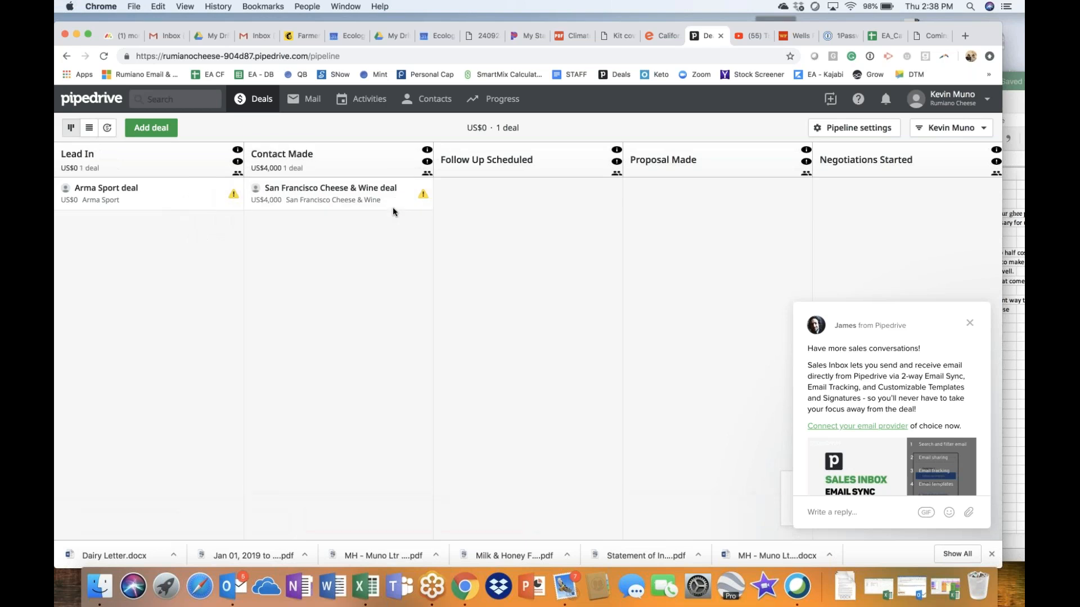
Start scheduling an activity for the San Francisco Cheese & Wine deal, try the available activity types and choose Call
{"action": "left_click", "coordinate": [424, 196]}
{"action": "mouse_move", "coordinate": [424, 199]}
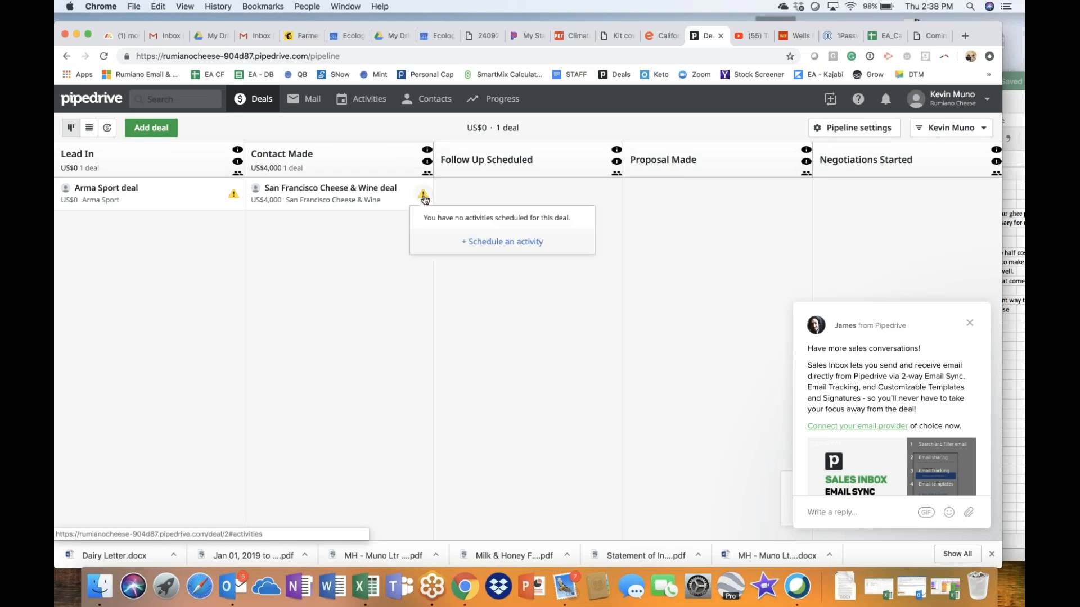
{"action": "left_click", "coordinate": [492, 243]}
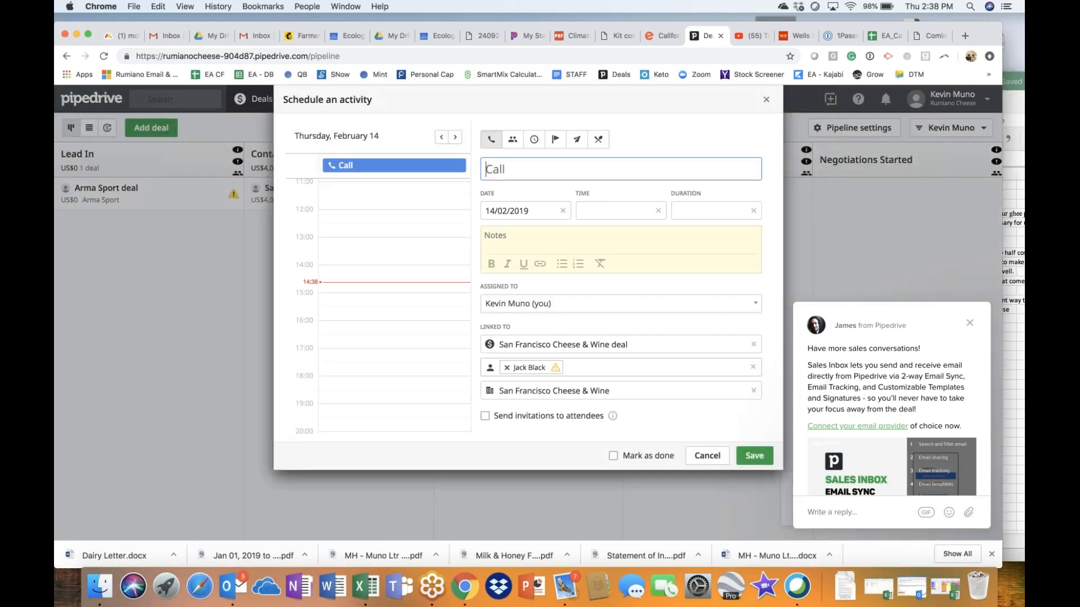
{"action": "left_click", "coordinate": [510, 140]}
{"action": "left_click", "coordinate": [534, 142]}
{"action": "left_click", "coordinate": [561, 145]}
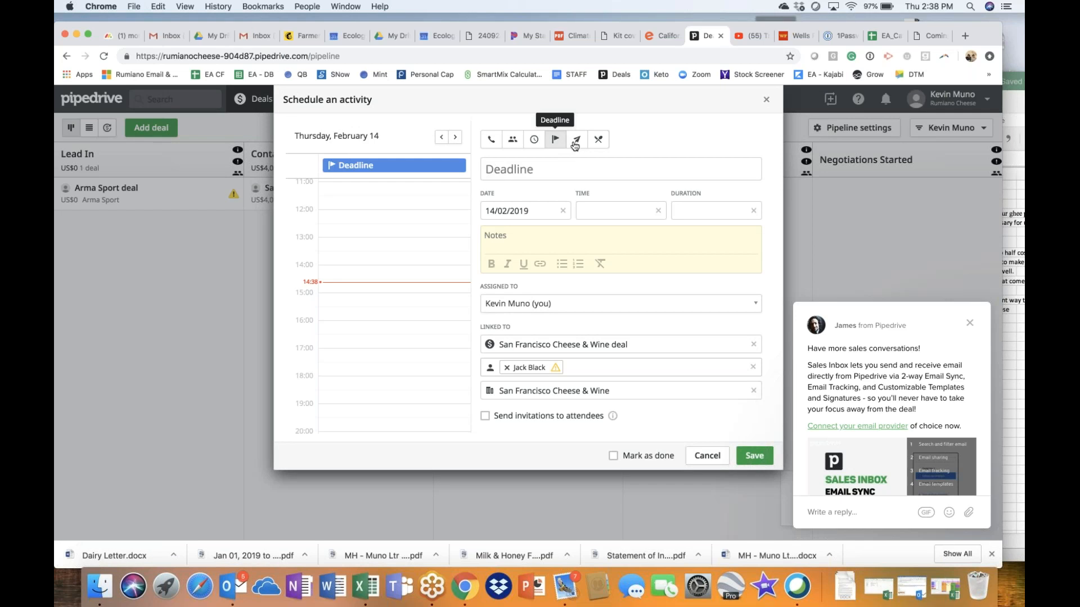
{"action": "left_click", "coordinate": [577, 146]}
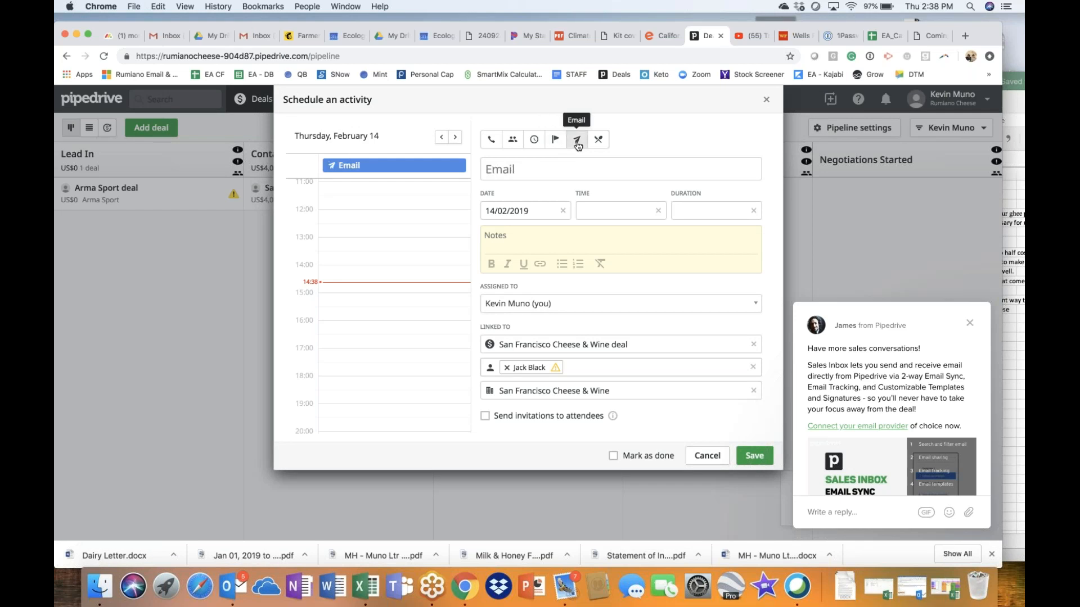
{"action": "left_click", "coordinate": [534, 144]}
{"action": "left_click", "coordinate": [491, 143]}
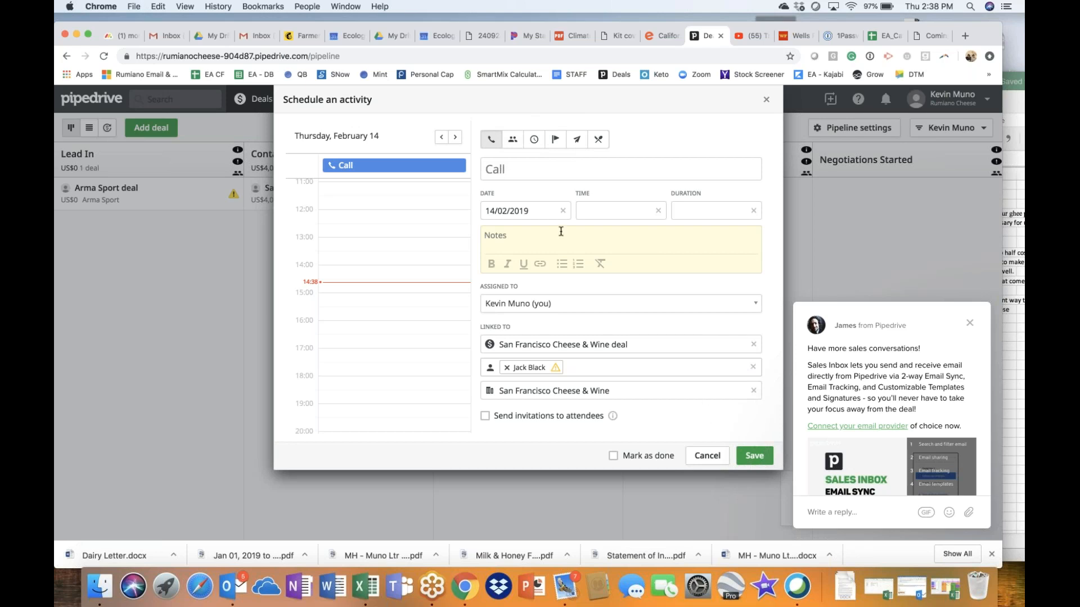
Set the call's date to 14/02/2019 and save the activity
{"action": "left_click", "coordinate": [533, 216]}
{"action": "left_click", "coordinate": [615, 235]}
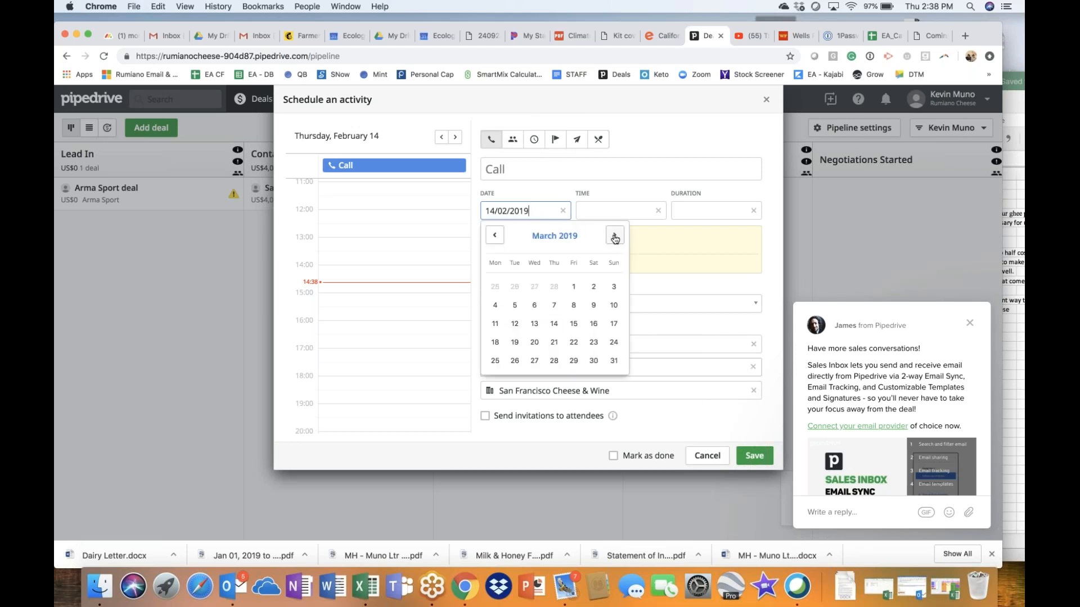
{"action": "left_click", "coordinate": [494, 235]}
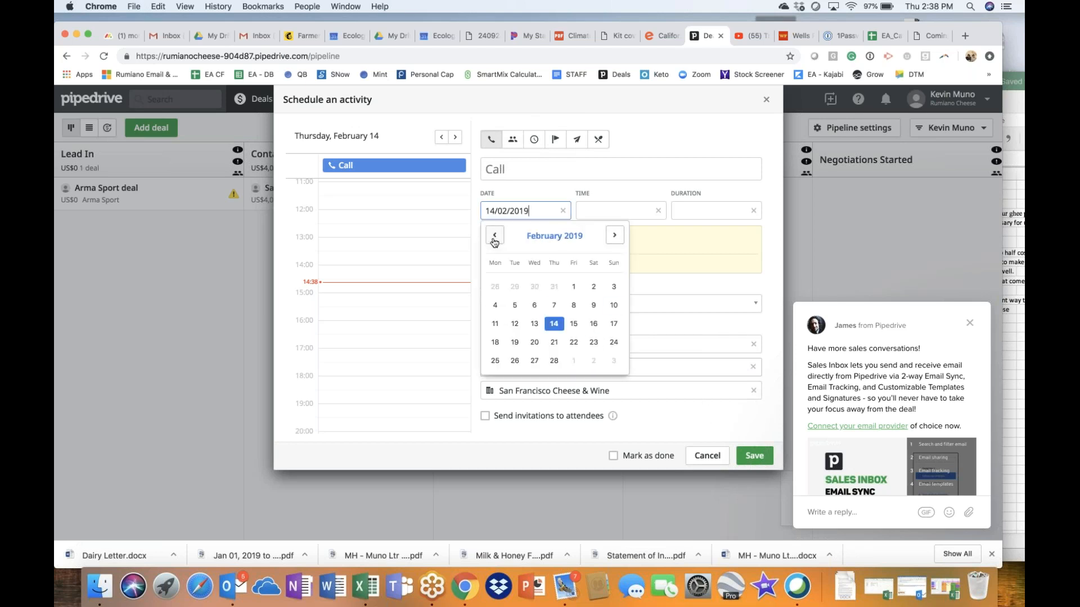
{"action": "left_click", "coordinate": [551, 321]}
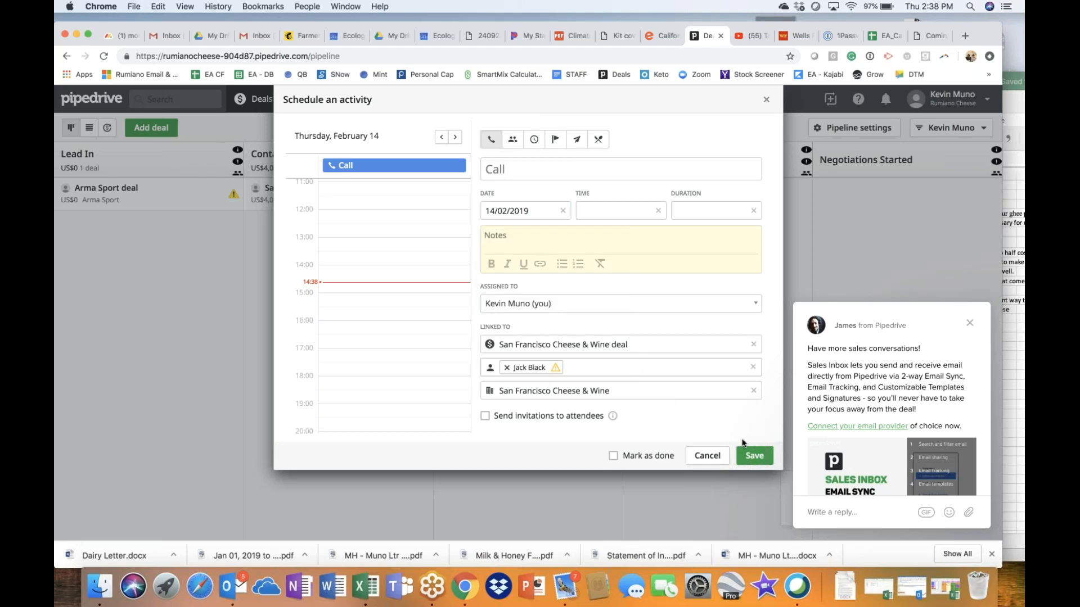
{"action": "left_click", "coordinate": [755, 457]}
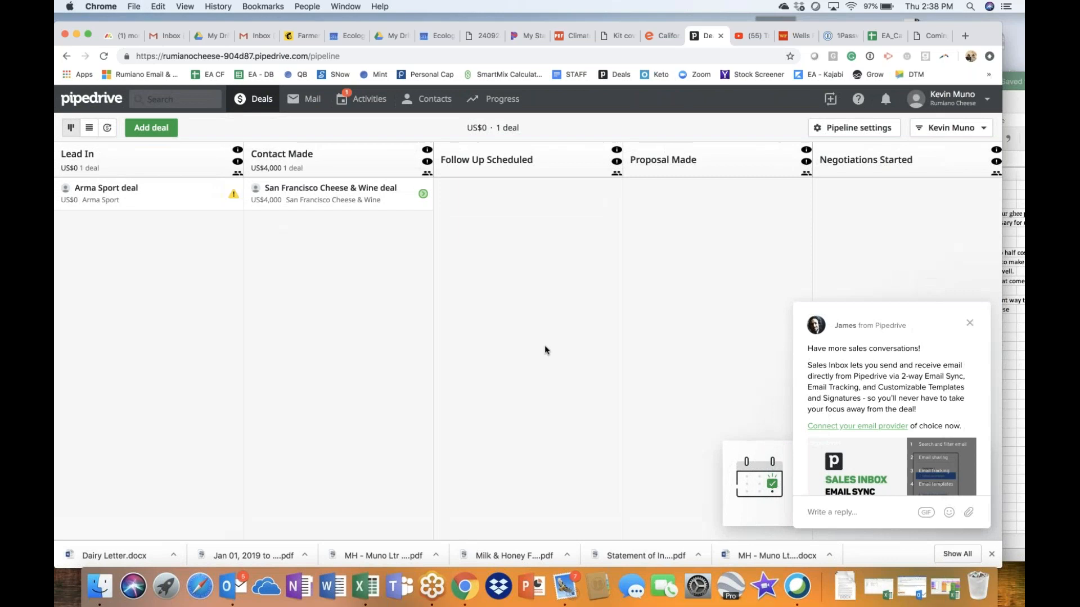
Open the planned call of the San Francisco Cheese & Wine deal and change its date to 28/02/2019
{"action": "left_click", "coordinate": [423, 195]}
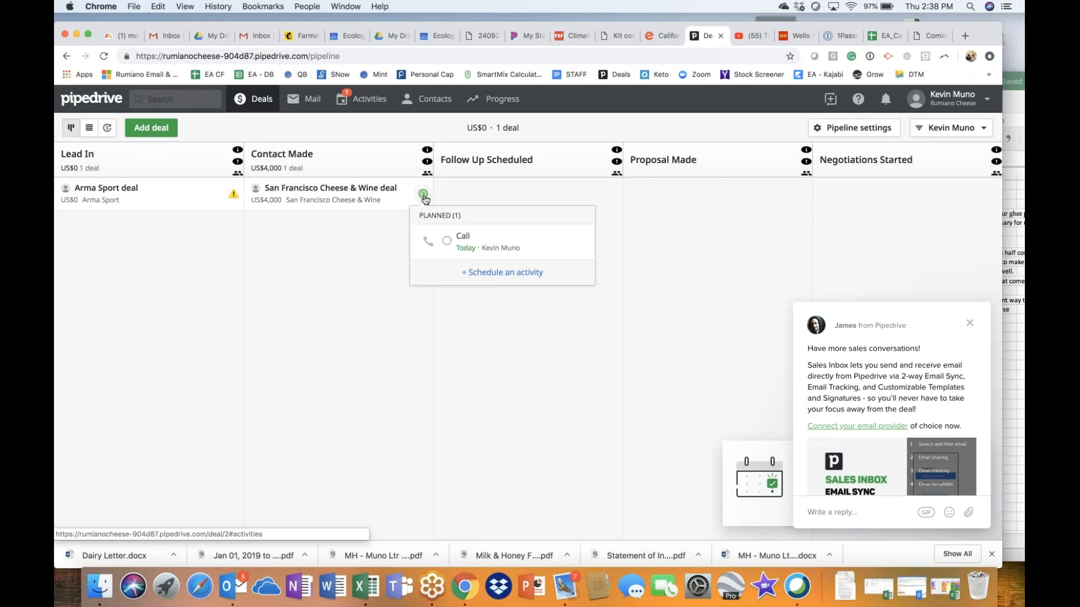
{"action": "left_click", "coordinate": [480, 245]}
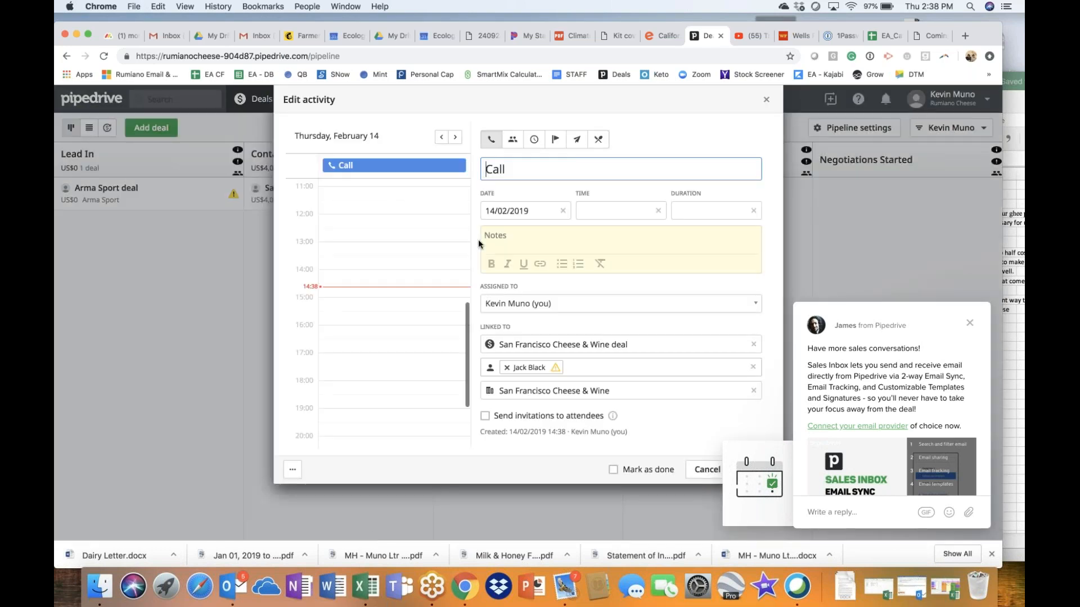
{"action": "left_click", "coordinate": [522, 211]}
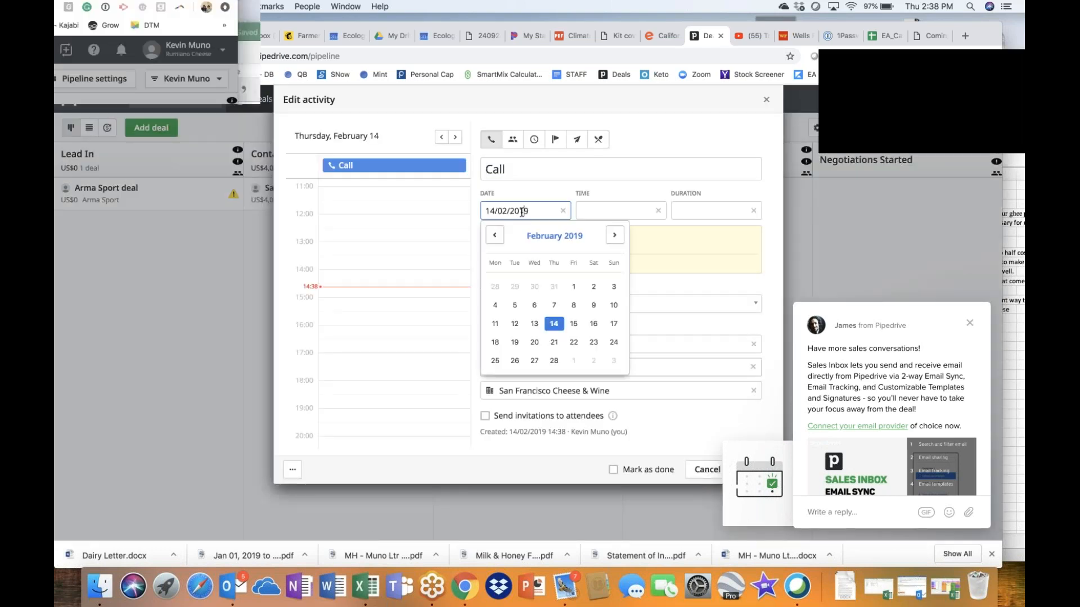
{"action": "left_click", "coordinate": [554, 361]}
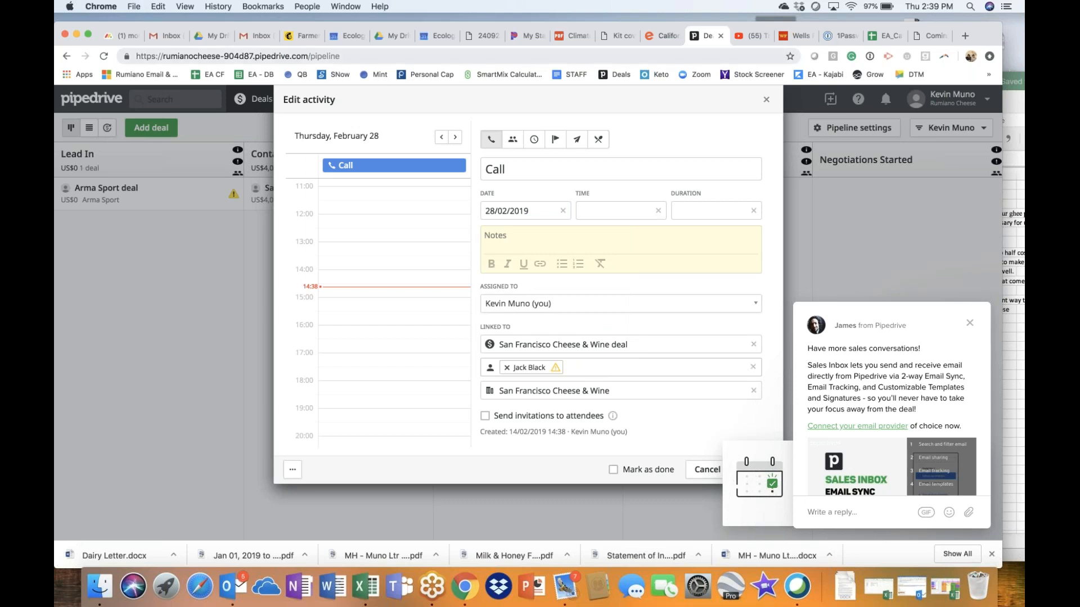
Dismiss the sales inbox chat message and the activity goal suggestion covering the dialog, and save the edited call
{"action": "left_click_drag", "start_coordinate": [662, 23], "coordinate": [576, 25]}
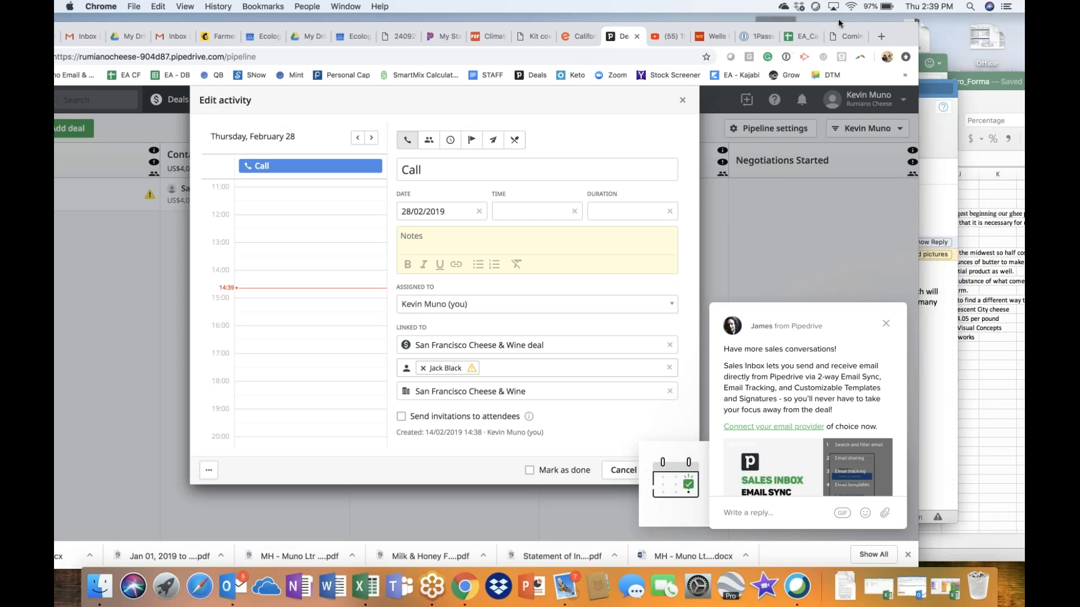
{"action": "left_click", "coordinate": [887, 326]}
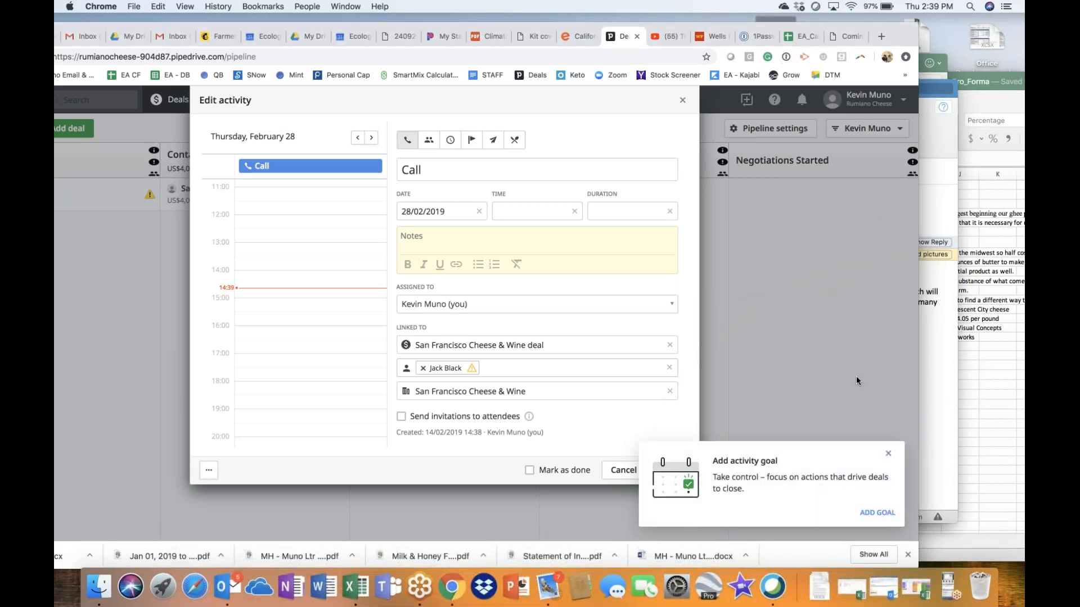
{"action": "left_click", "coordinate": [889, 456]}
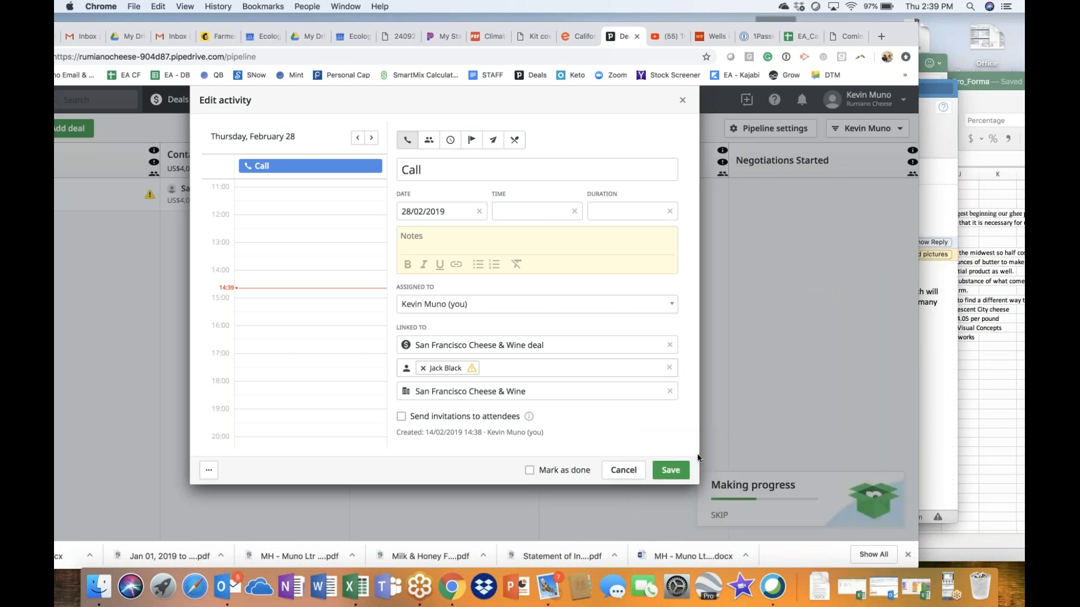
{"action": "left_click", "coordinate": [671, 471]}
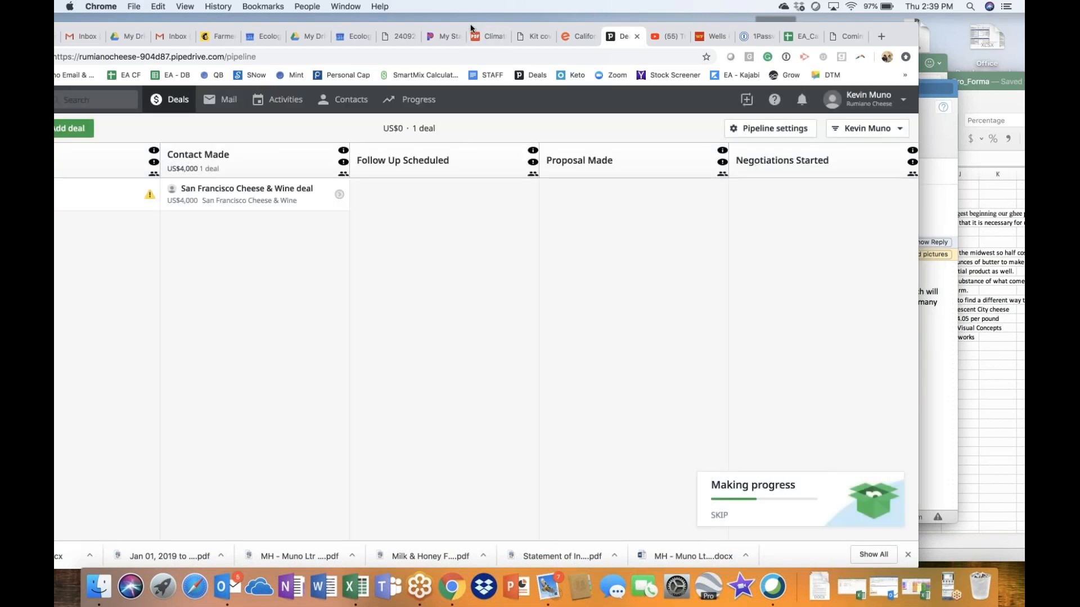
{"action": "left_click_drag", "start_coordinate": [471, 28], "coordinate": [558, 25]}
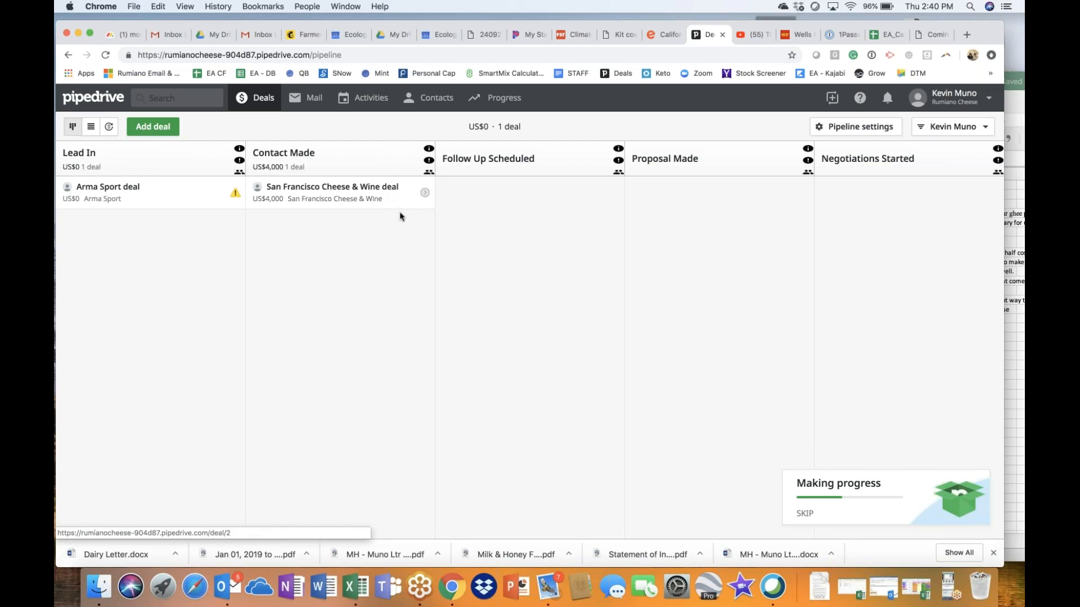
Move the San Francisco Cheese & Wine deal to the Proposal Made stage and skip the Making progress suggestion
{"action": "left_click_drag", "start_coordinate": [401, 204], "coordinate": [769, 205]}
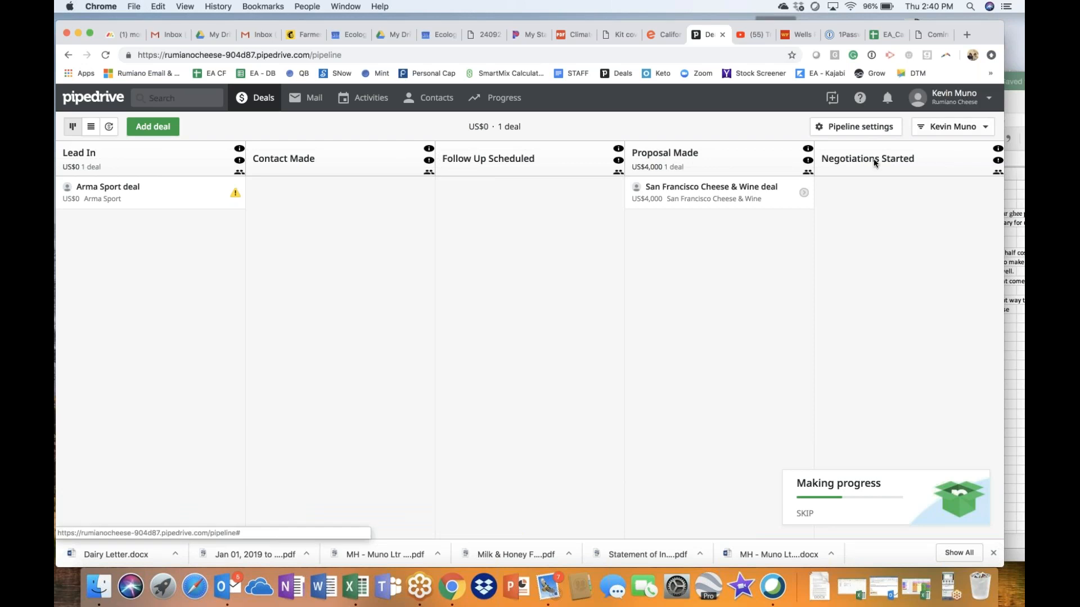
{"action": "left_click", "coordinate": [805, 514]}
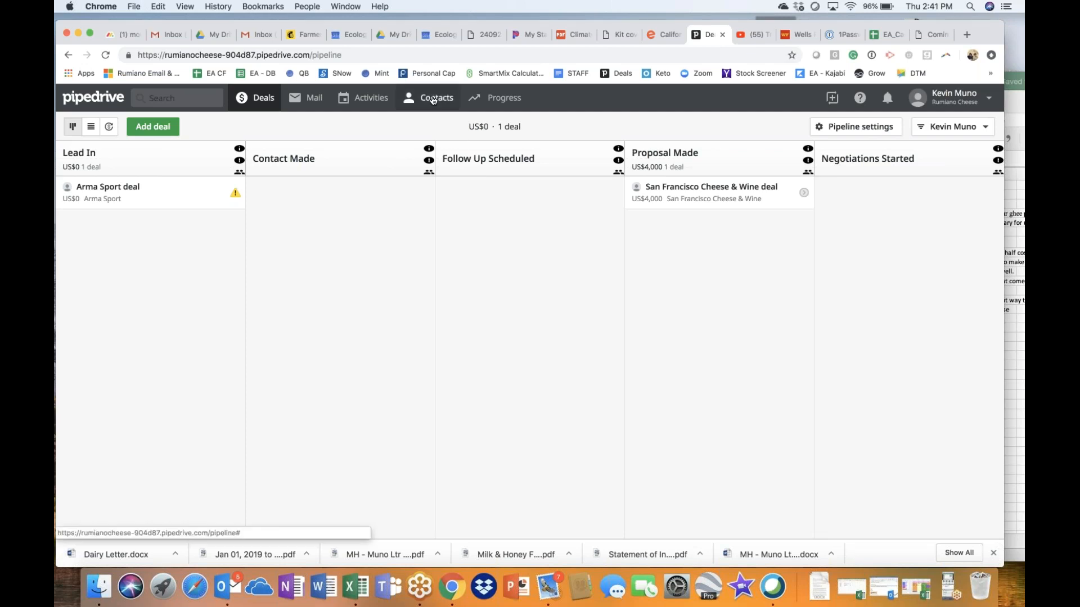
View the list of people in the contacts, and look through the account settings up to Features
{"action": "mouse_move", "coordinate": [433, 100]}
{"action": "left_click", "coordinate": [428, 126]}
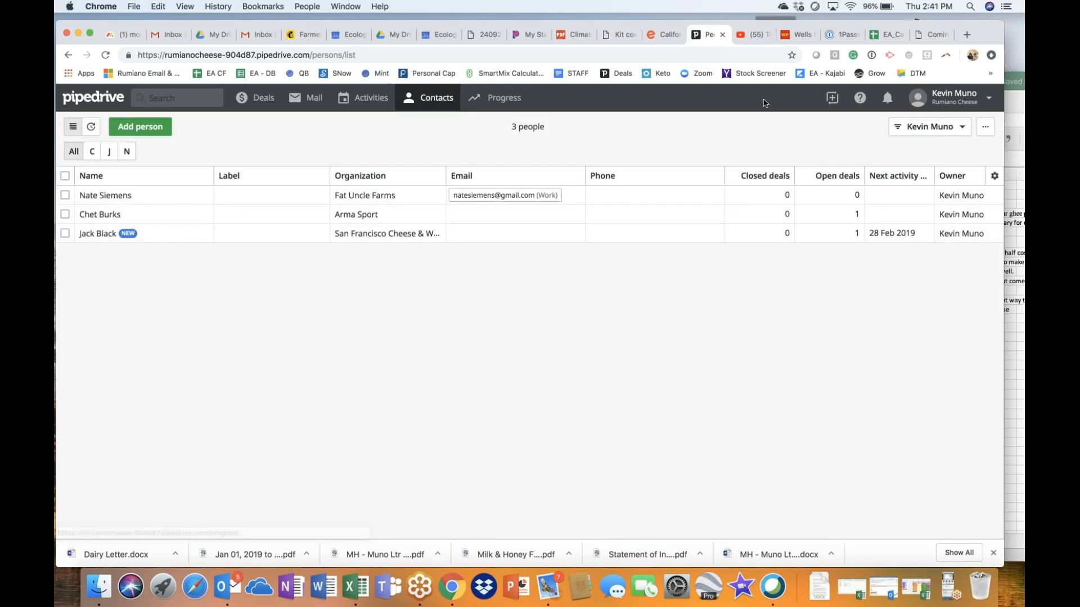
{"action": "left_click", "coordinate": [947, 100]}
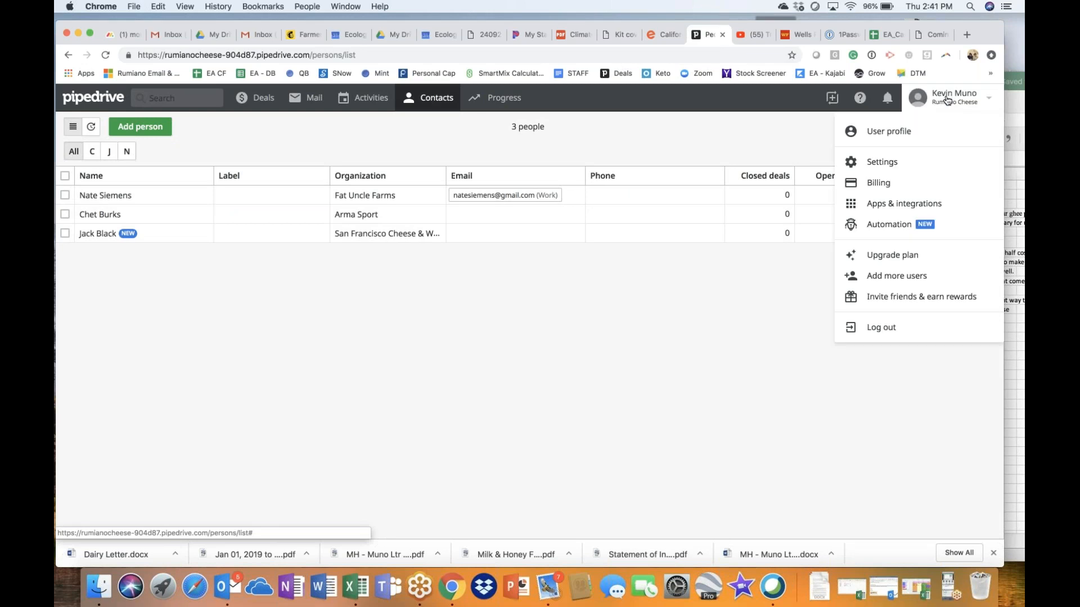
{"action": "left_click", "coordinate": [911, 164]}
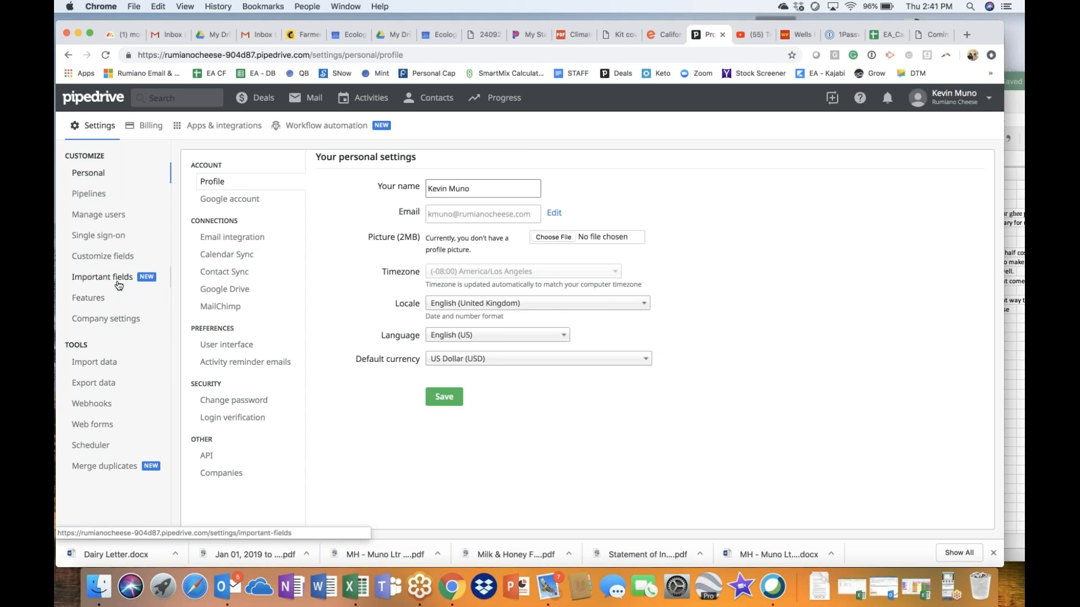
{"action": "left_click", "coordinate": [103, 301]}
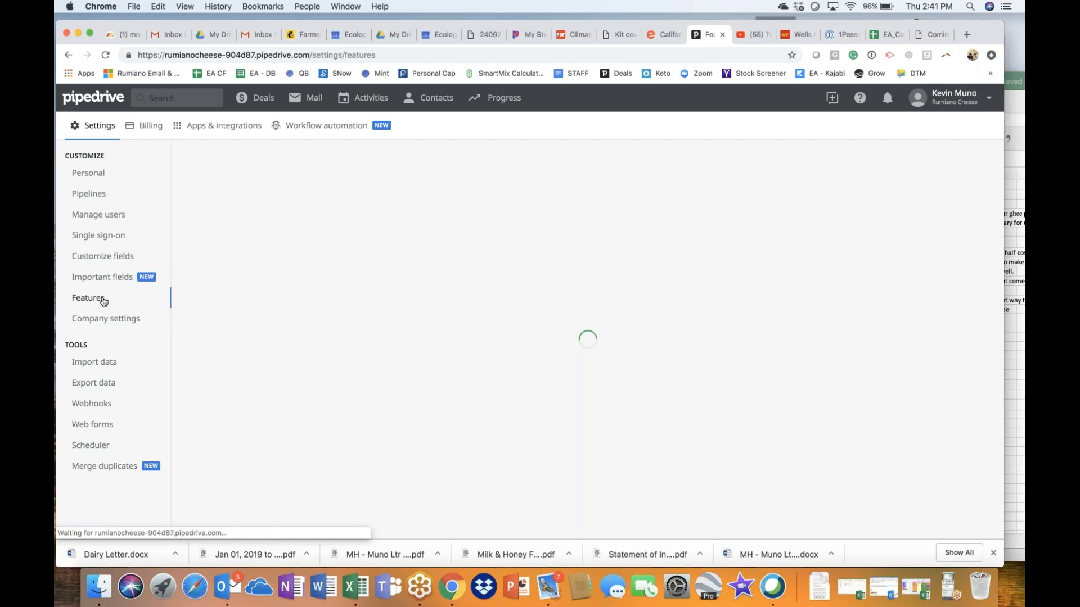
Look at the Apps & integrations settings and the Pipedrive Marketplace, and return to the account's settings page
{"action": "left_click", "coordinate": [220, 126]}
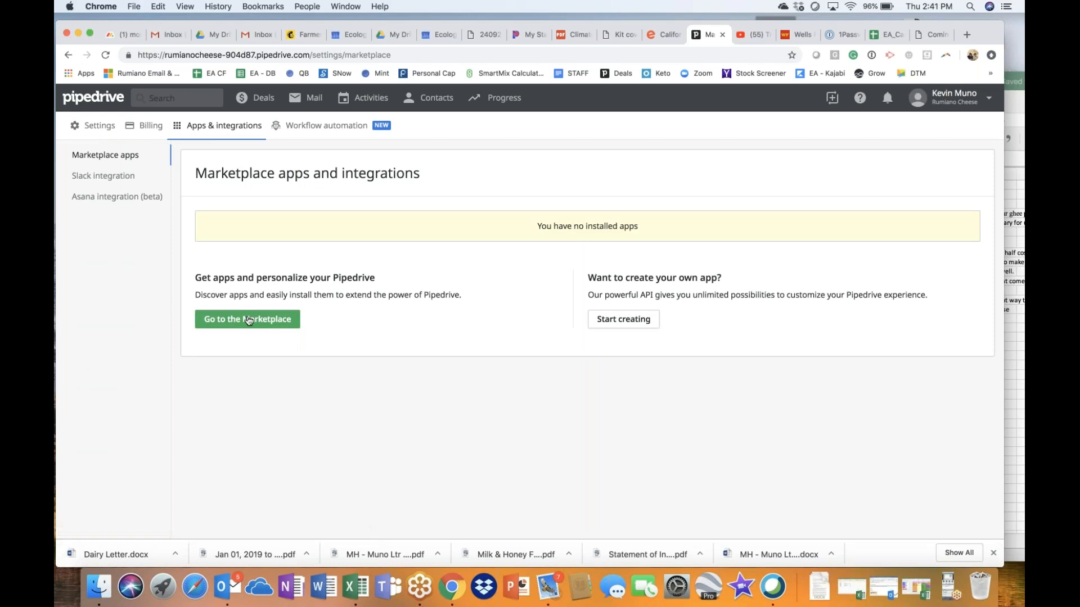
{"action": "left_click", "coordinate": [249, 320]}
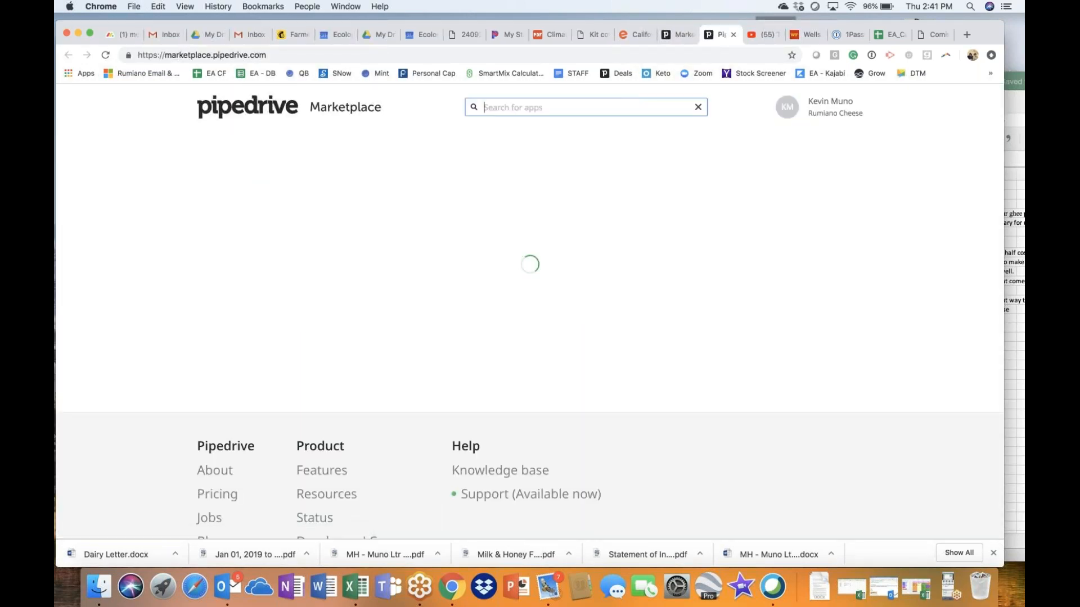
{"action": "left_click", "coordinate": [682, 35]}
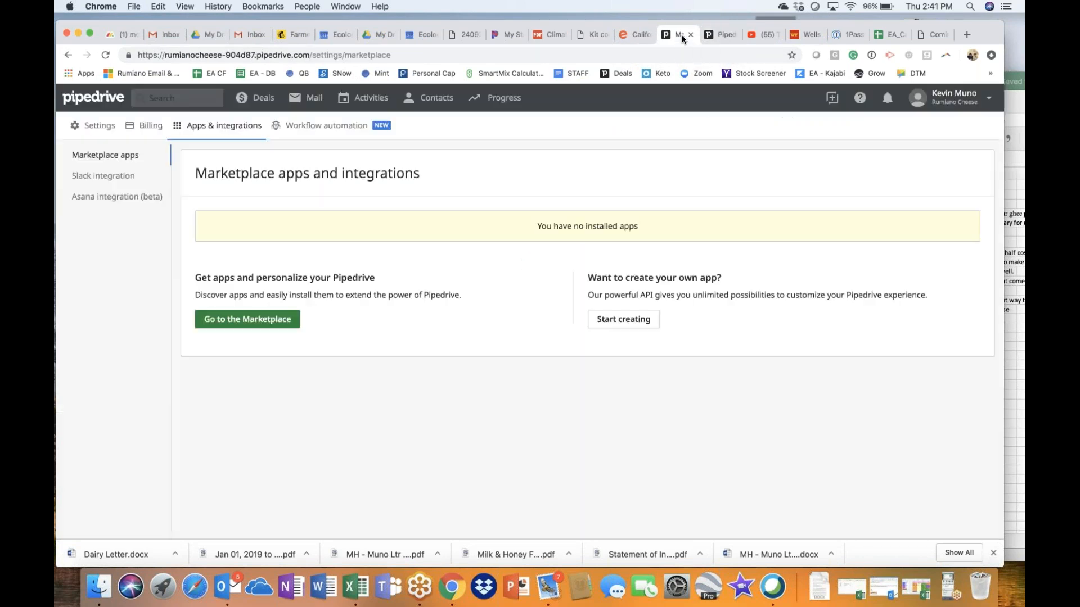
{"action": "left_click", "coordinate": [725, 34]}
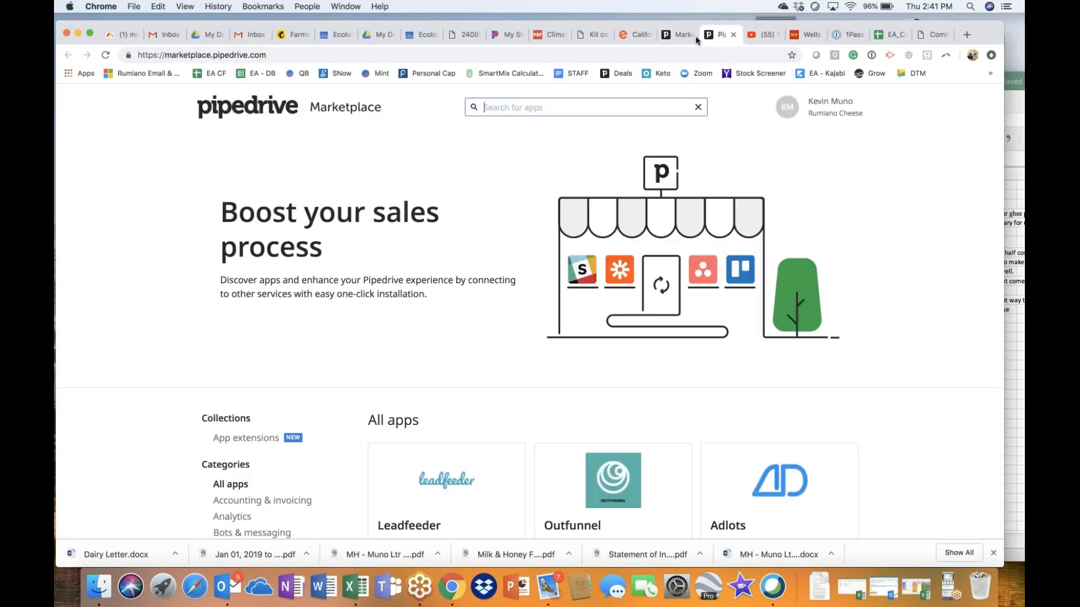
{"action": "left_click", "coordinate": [683, 35]}
{"action": "left_click", "coordinate": [723, 35]}
{"action": "left_click", "coordinate": [679, 37]}
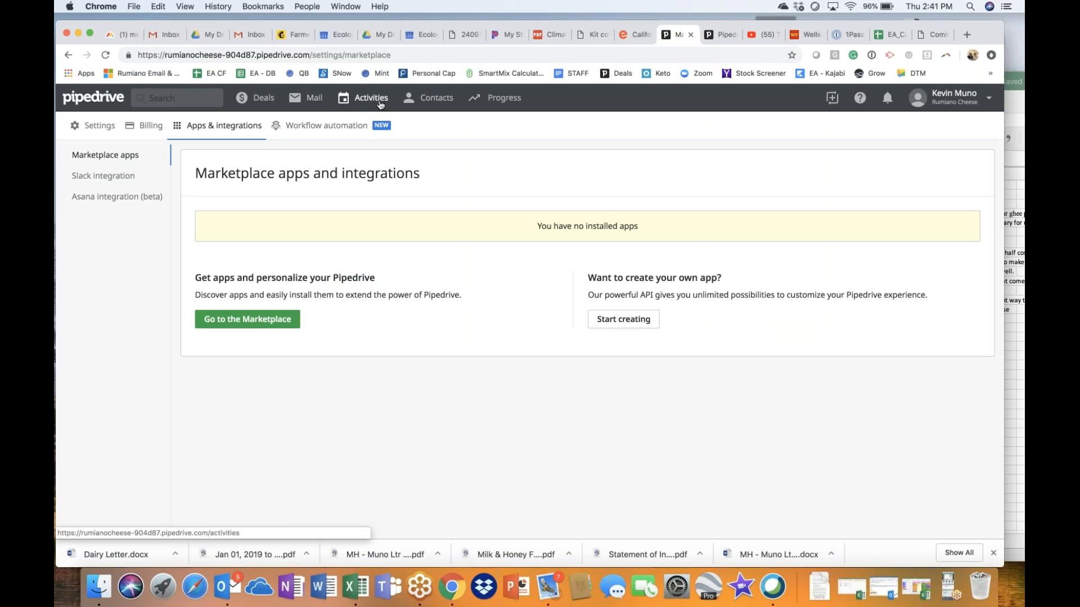
View the people list once more and show the MailChimp connection in the personal settings
{"action": "mouse_move", "coordinate": [430, 106]}
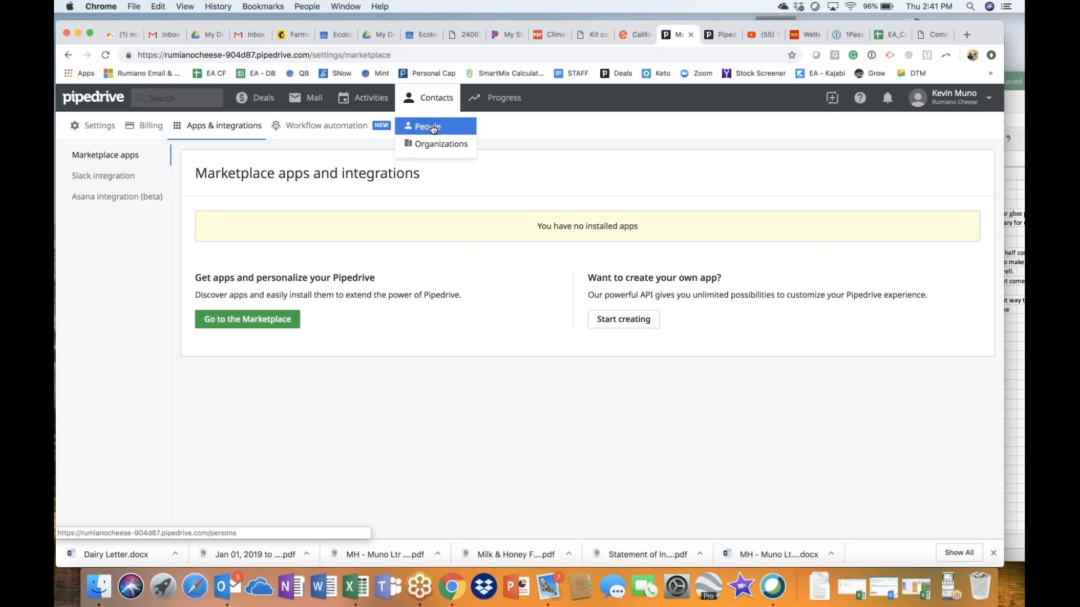
{"action": "left_click", "coordinate": [428, 127]}
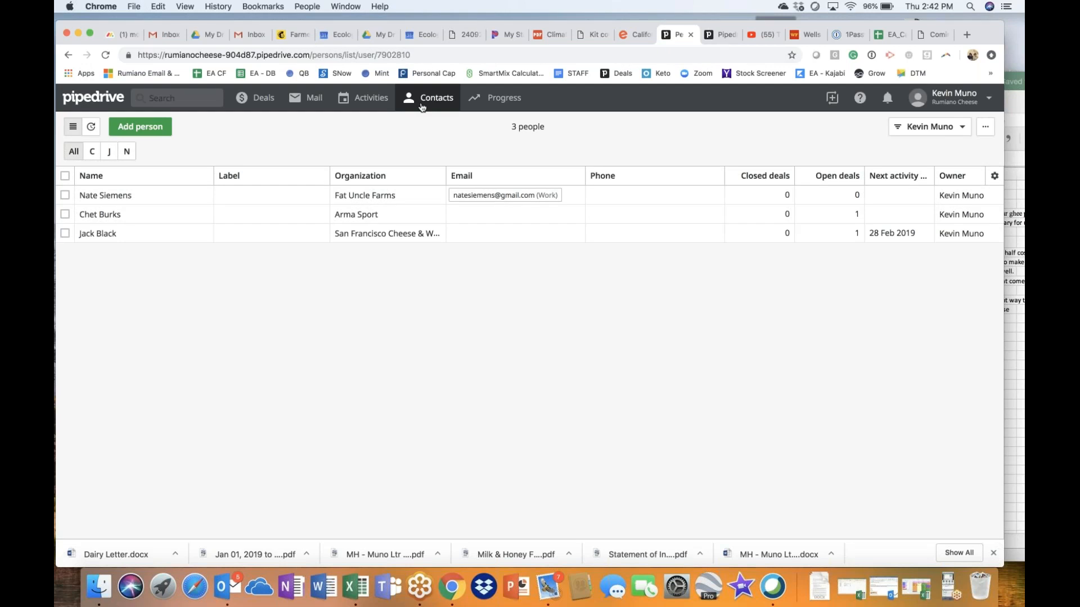
{"action": "left_click", "coordinate": [954, 100]}
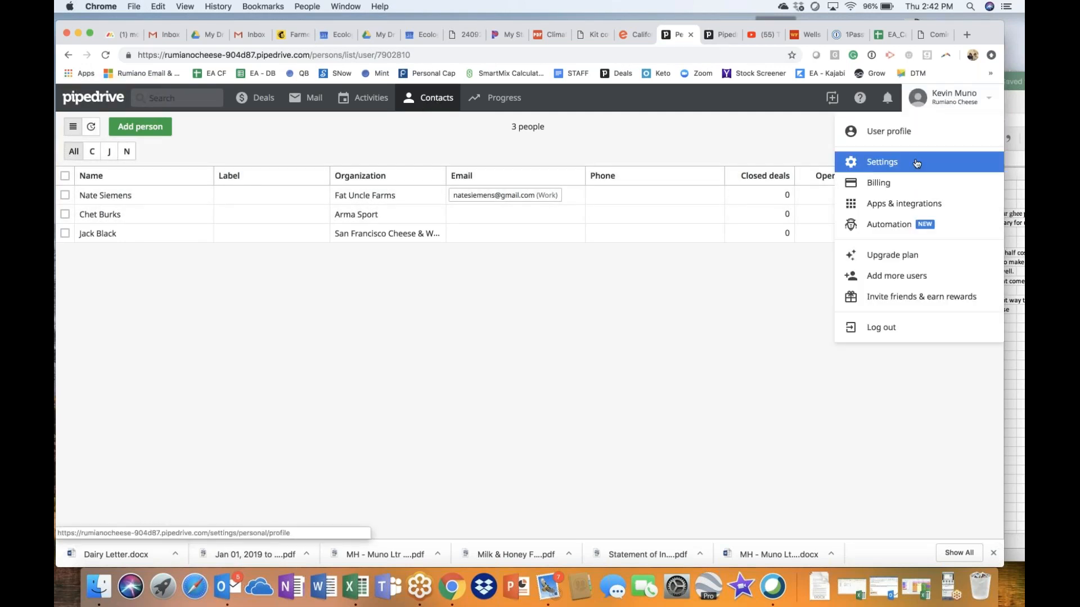
{"action": "left_click", "coordinate": [919, 163]}
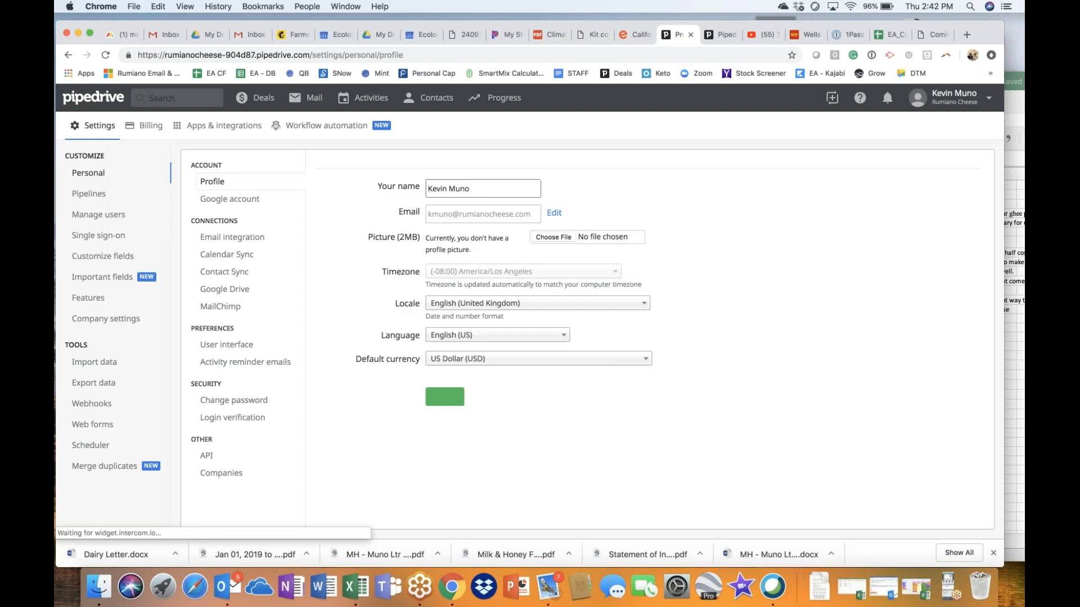
{"action": "left_click", "coordinate": [234, 311]}
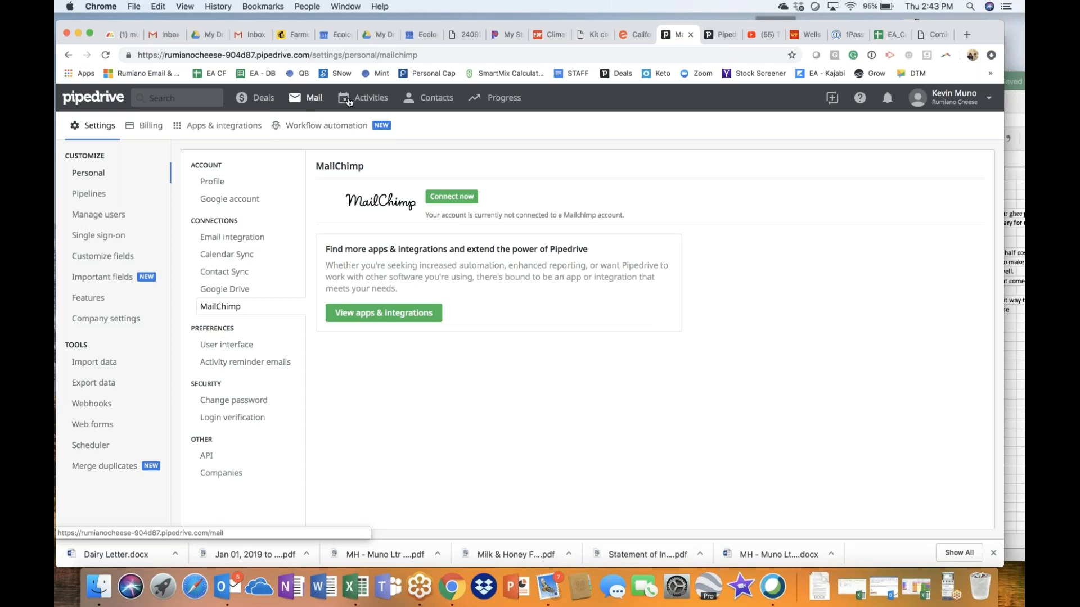
Review the planned activities list and the Pipedrive Mail page with its Sales Inbox and Smart Email BCC options
{"action": "left_click", "coordinate": [371, 99]}
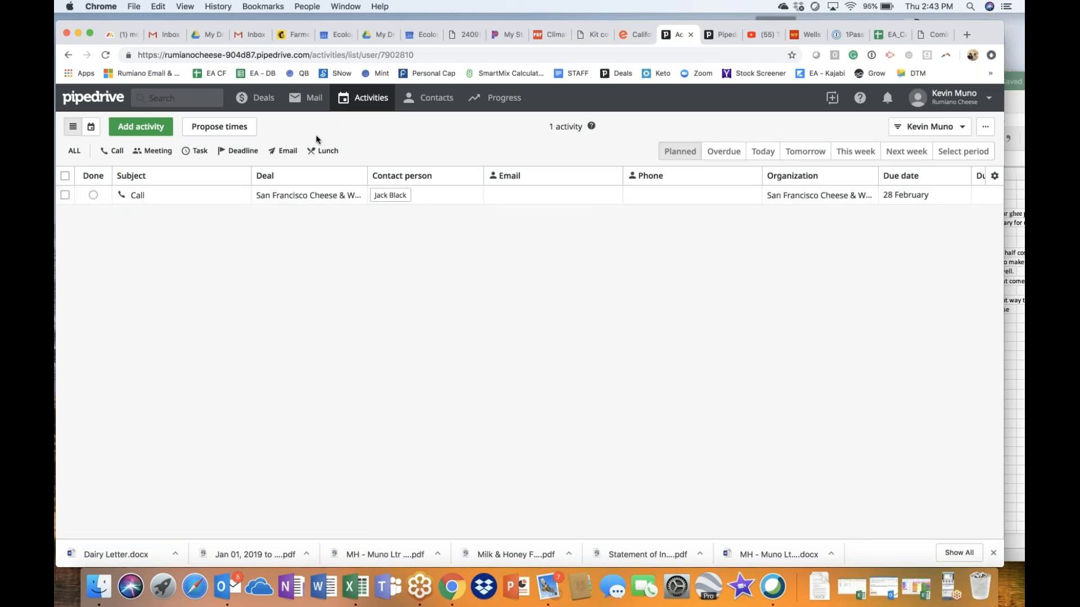
{"action": "left_click", "coordinate": [314, 100]}
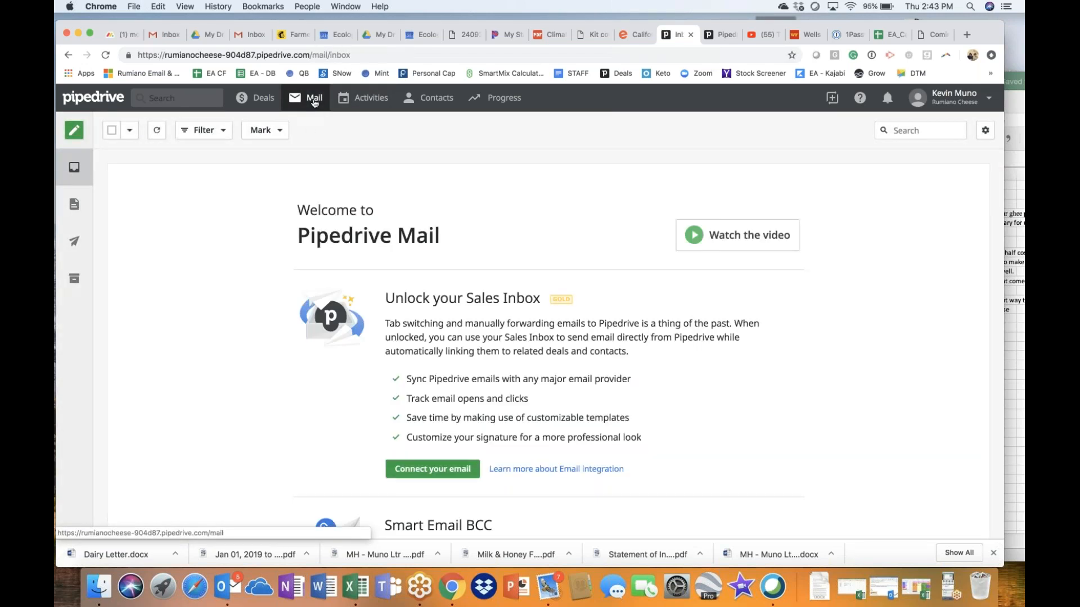
{"action": "scroll", "coordinate": [203, 401], "scroll_direction": "down", "scroll_amount": 2}
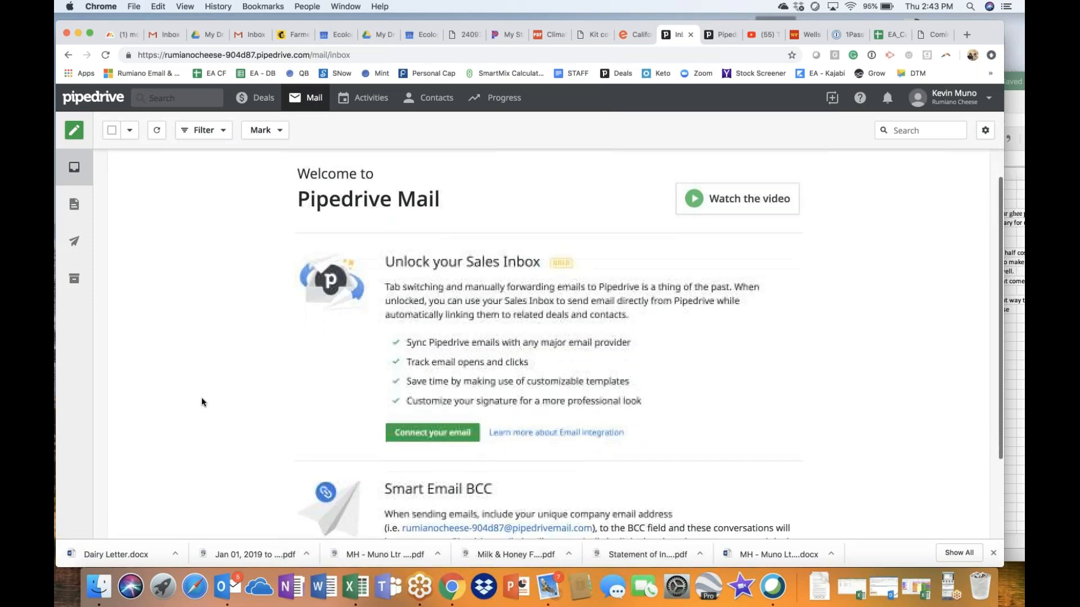
{"action": "scroll", "coordinate": [201, 399], "scroll_direction": "down", "scroll_amount": 3}
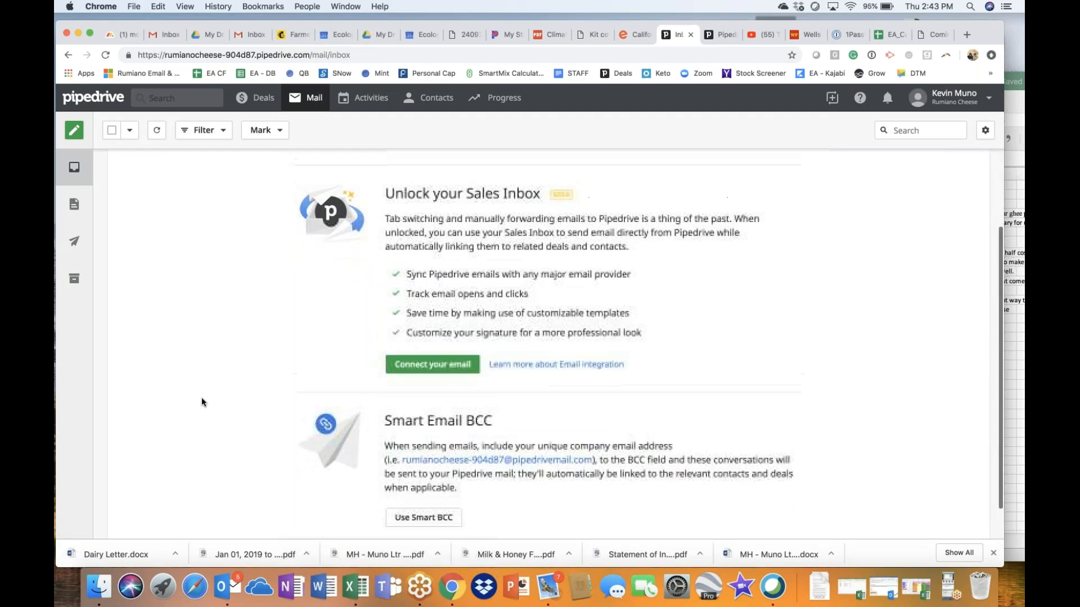
{"action": "scroll", "coordinate": [201, 402], "scroll_direction": "up", "scroll_amount": 4}
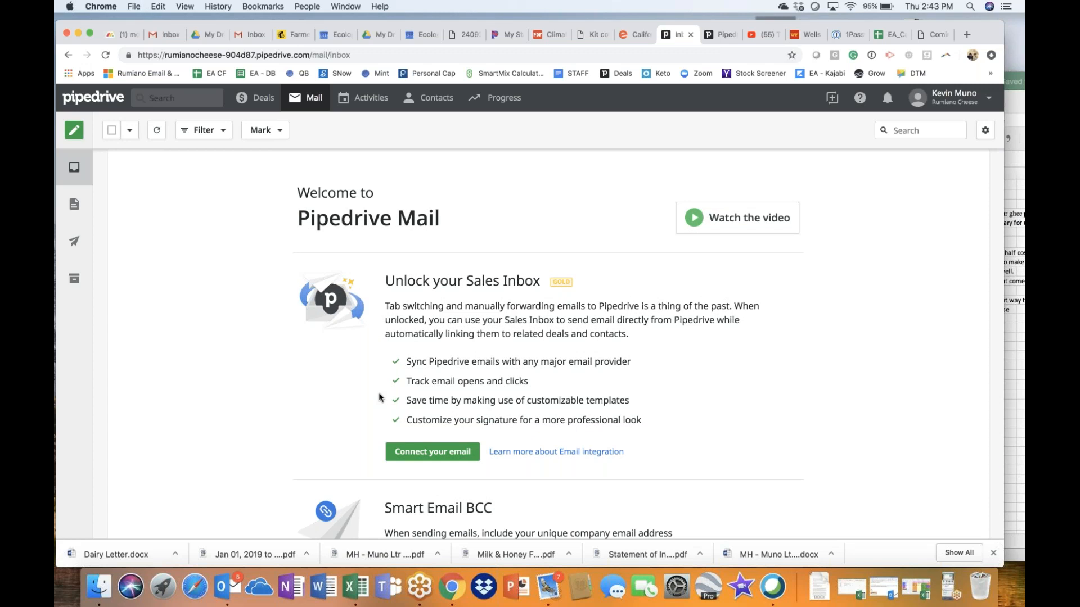
{"action": "left_click", "coordinate": [365, 101]}
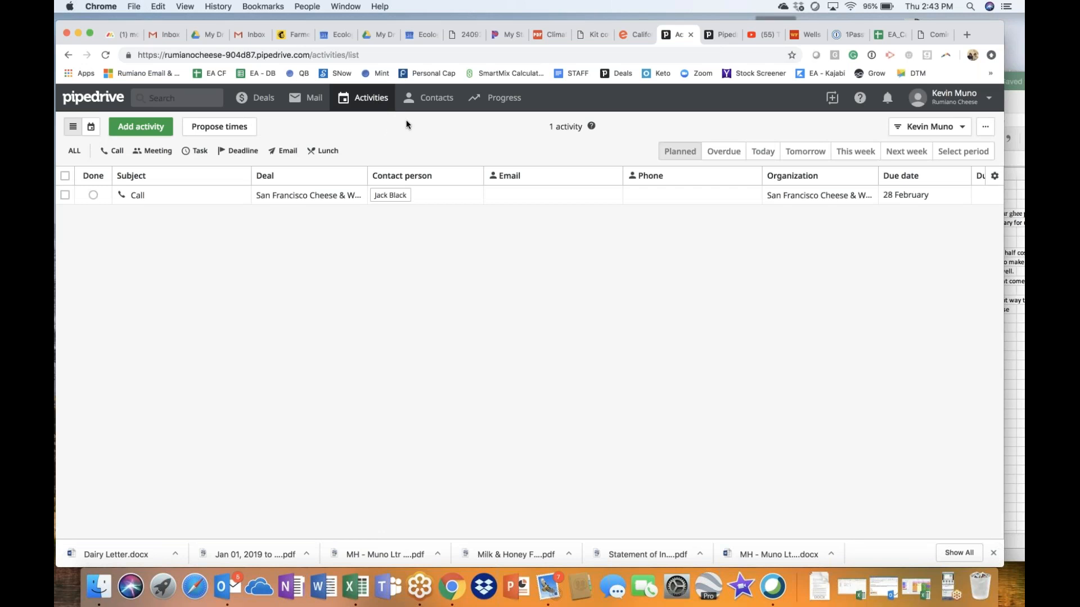
{"action": "mouse_move", "coordinate": [426, 106]}
{"action": "left_click", "coordinate": [309, 98]}
{"action": "left_click", "coordinate": [357, 104]}
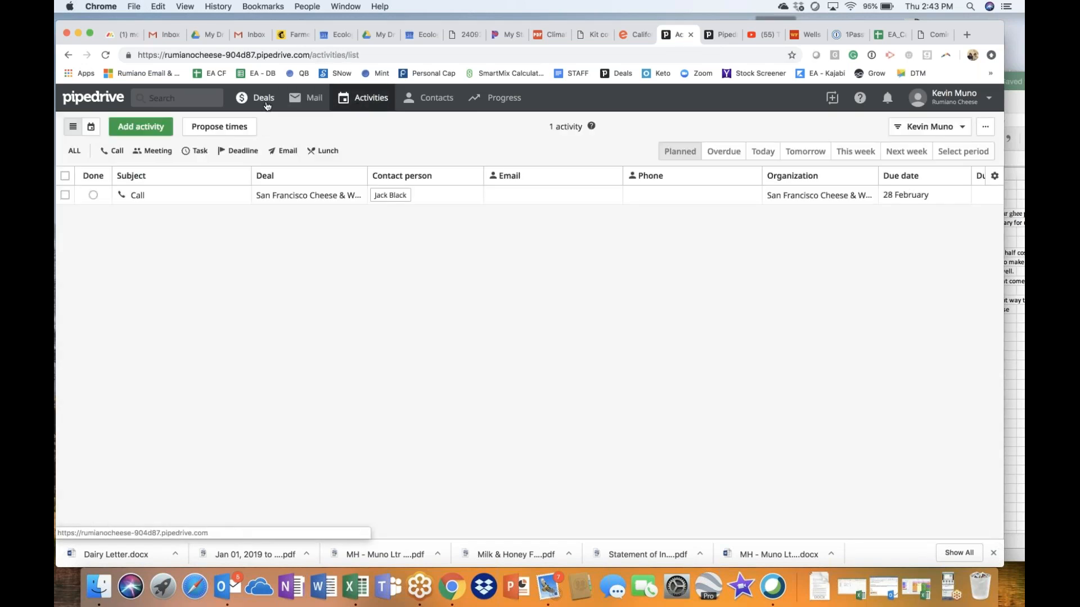
Open the pipeline settings from the deals view and enable deal probability for the pipeline
{"action": "left_click", "coordinate": [262, 100]}
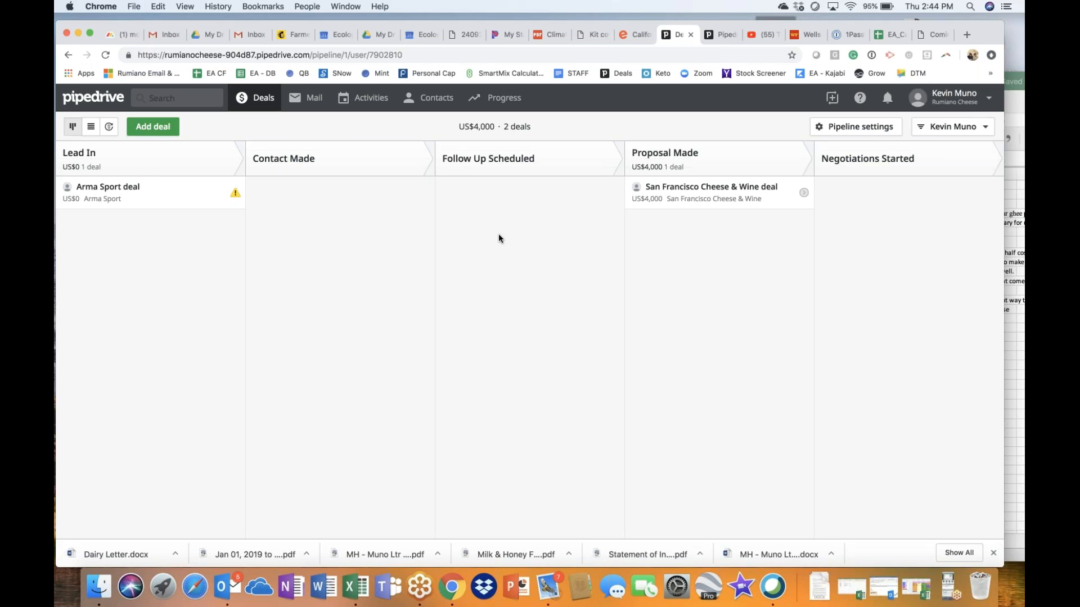
{"action": "left_click", "coordinate": [863, 132]}
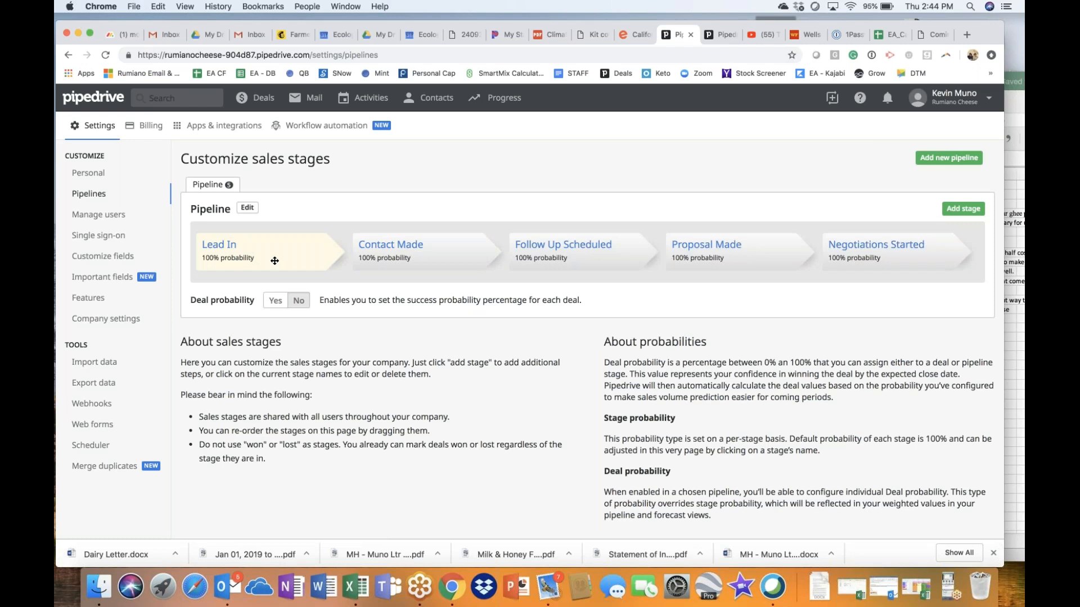
{"action": "left_click", "coordinate": [275, 301]}
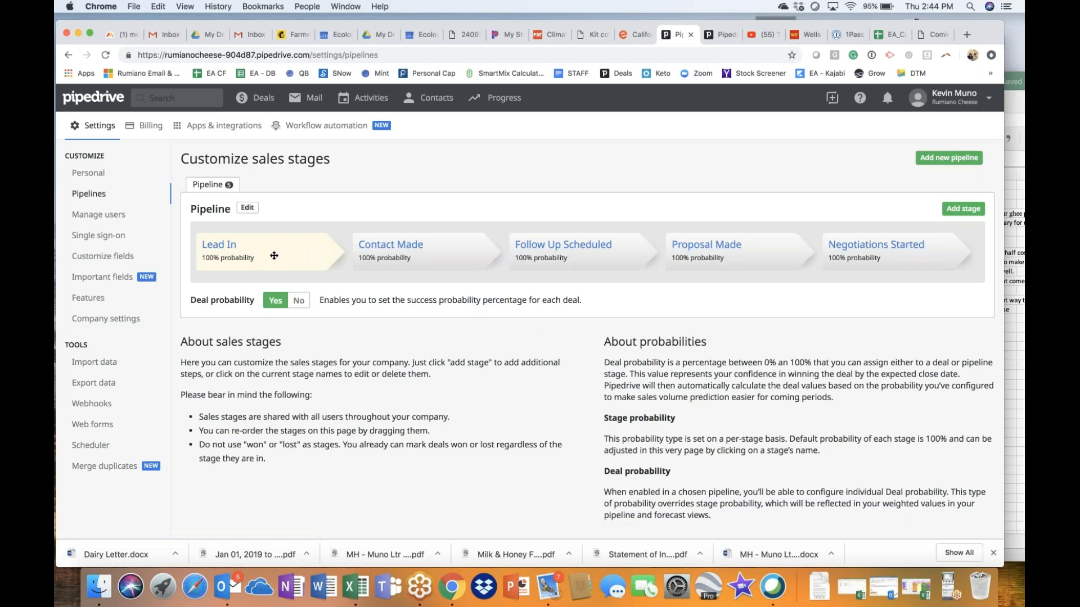
Set the Lead In stage's deal probability to 20% and save the stage
{"action": "left_click", "coordinate": [230, 249]}
{"action": "left_click", "coordinate": [571, 267]}
{"action": "key", "text": "BackSpace"}
{"action": "key", "text": "BackSpace"}
{"action": "key", "text": "BackSpace"}
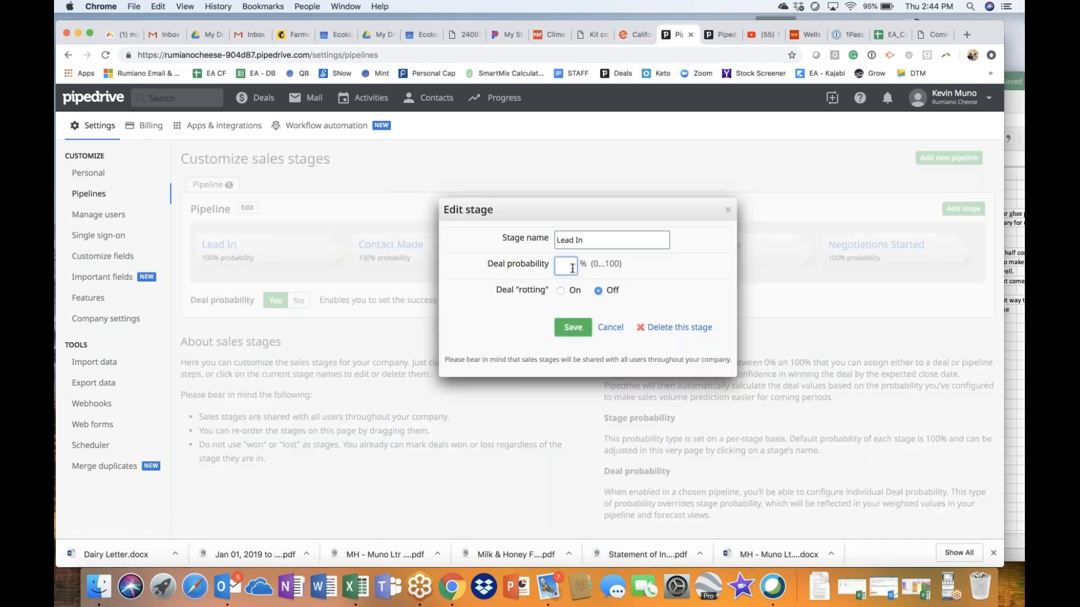
{"action": "type", "text": "20"}
{"action": "left_click", "coordinate": [572, 332]}
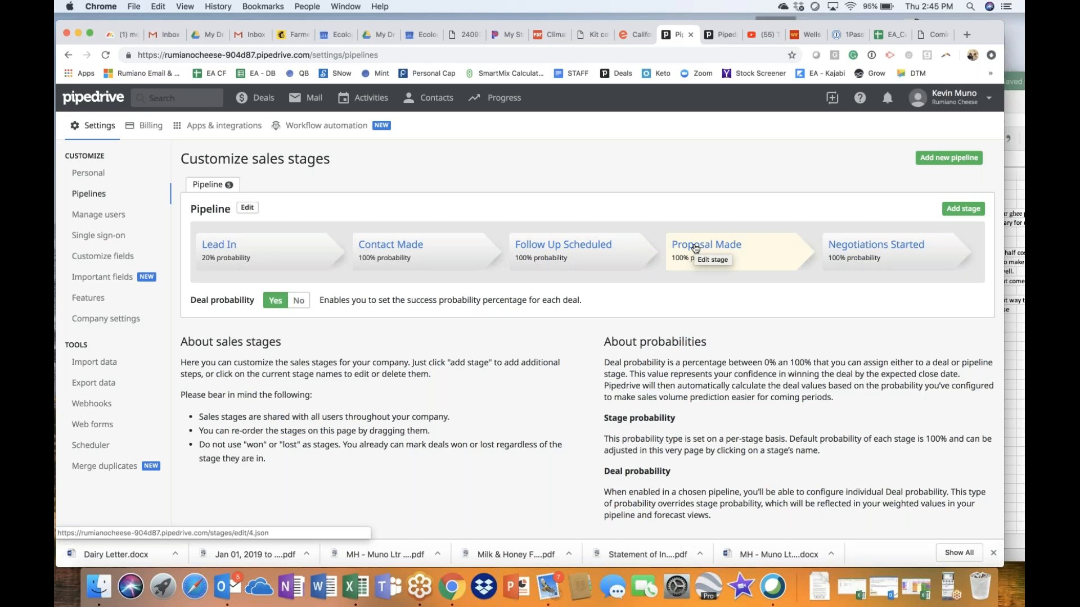
Set the Contact Made stage's deal probability to 40% and save the stage
{"action": "left_click", "coordinate": [409, 246]}
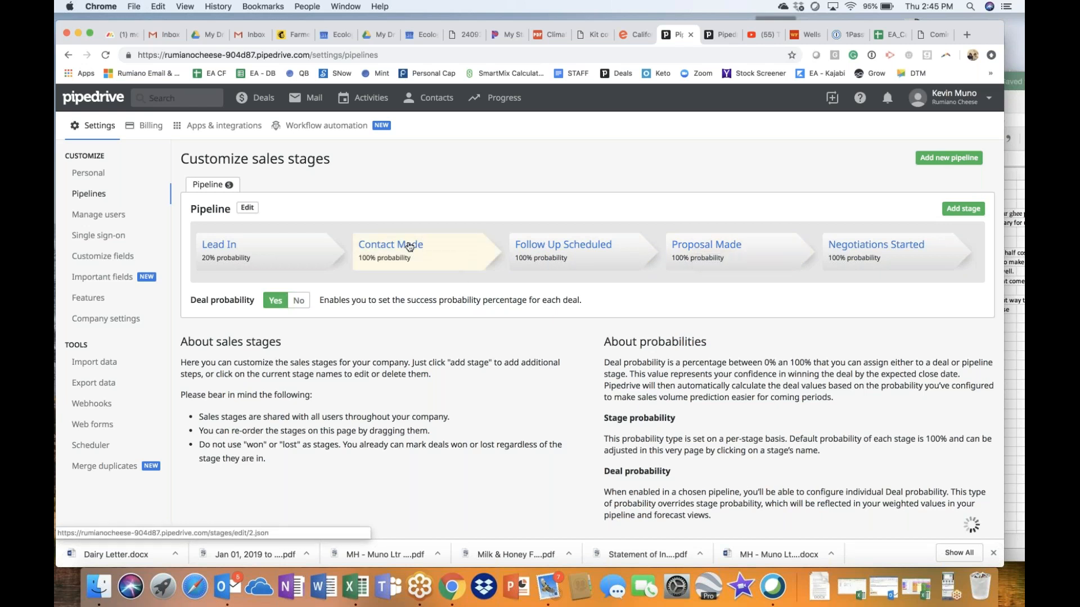
{"action": "left_click", "coordinate": [569, 267]}
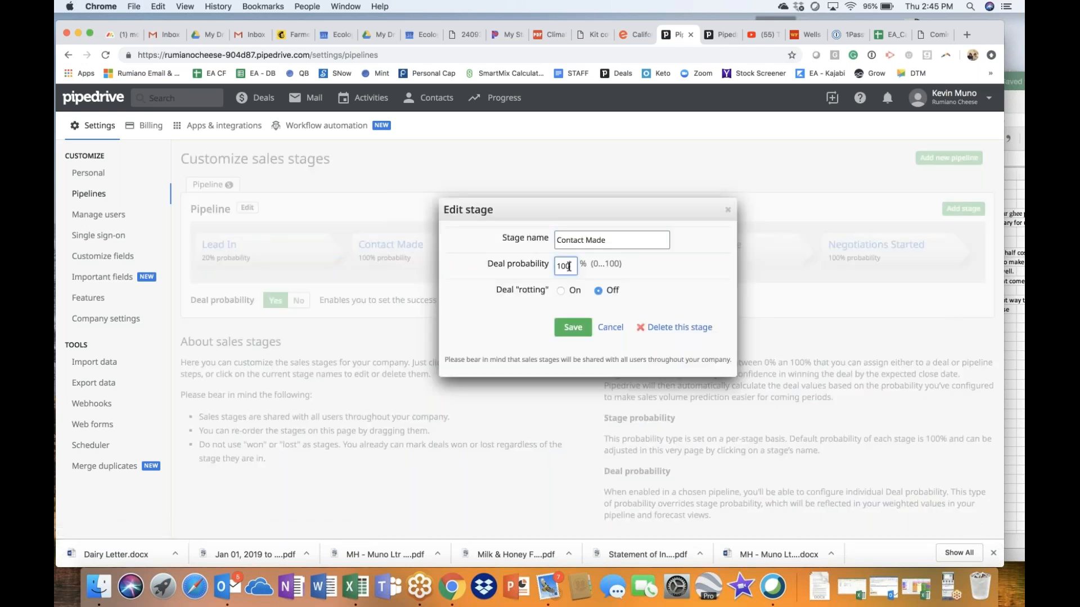
{"action": "key", "text": "BackSpace"}
{"action": "key", "text": "BackSpace"}
{"action": "left_click", "coordinate": [577, 334]}
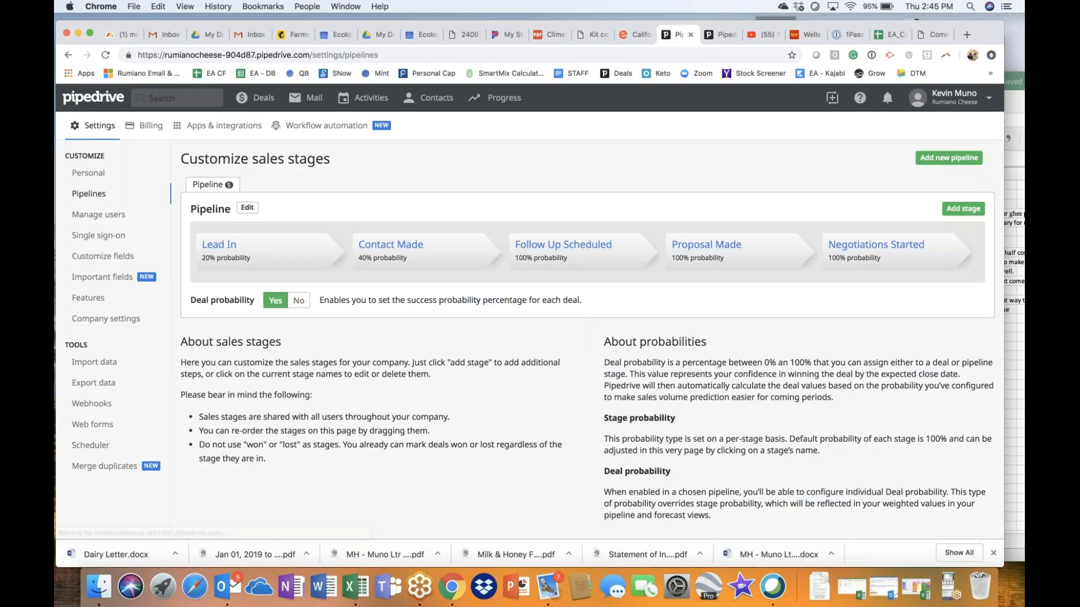
Set the Follow Up Scheduled stage's deal probability to 60% and save the stage
{"action": "left_click", "coordinate": [569, 250]}
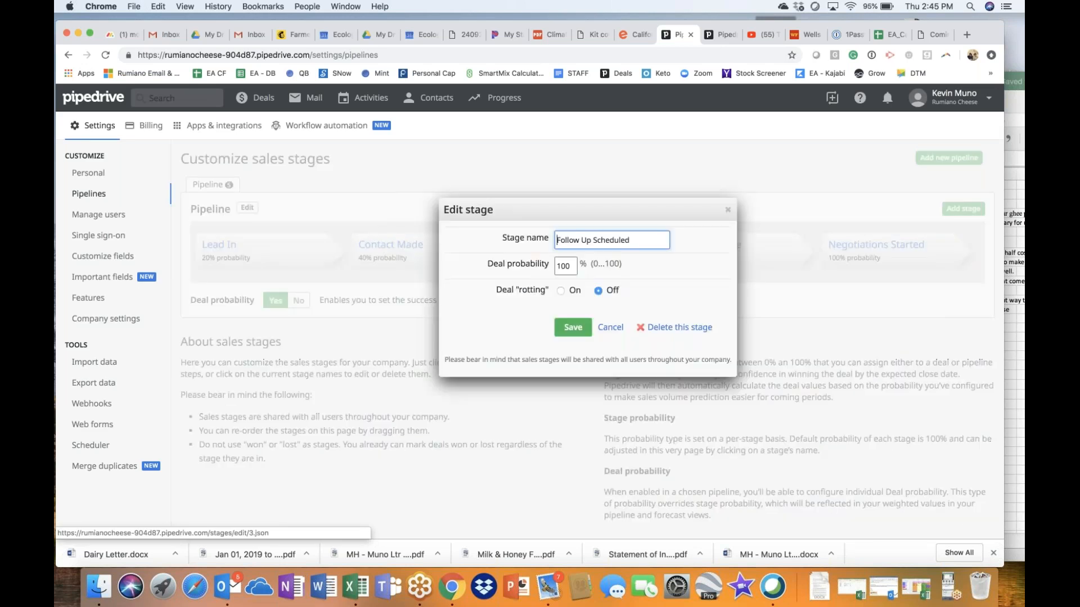
{"action": "double_click", "coordinate": [568, 267]}
{"action": "type", "text": "60"}
{"action": "left_click", "coordinate": [573, 329]}
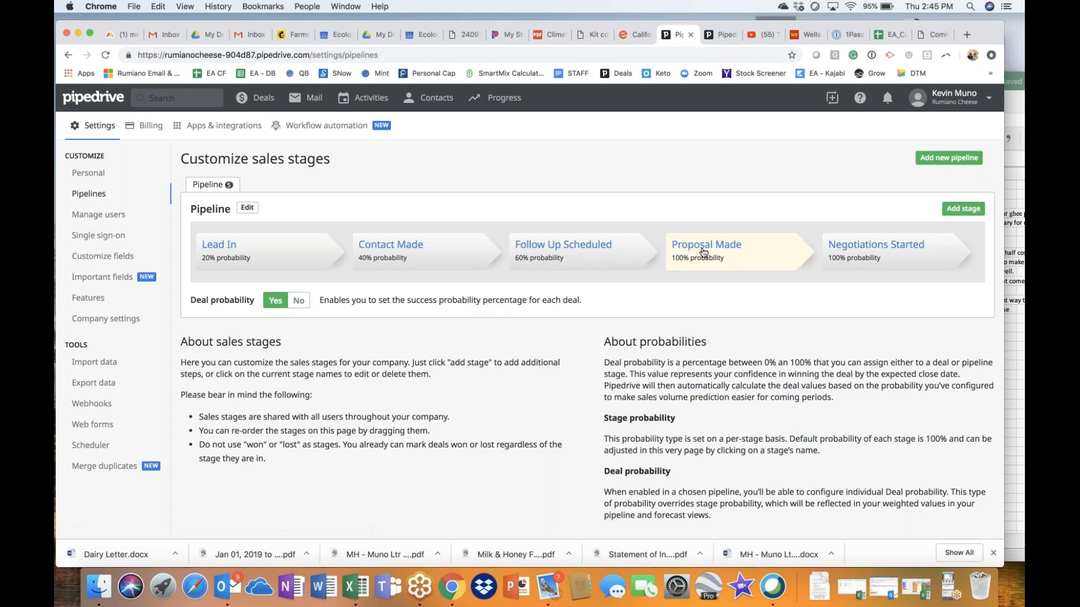
Set the Proposal Made stage's deal probability to 80% and save the stage
{"action": "left_click", "coordinate": [703, 251]}
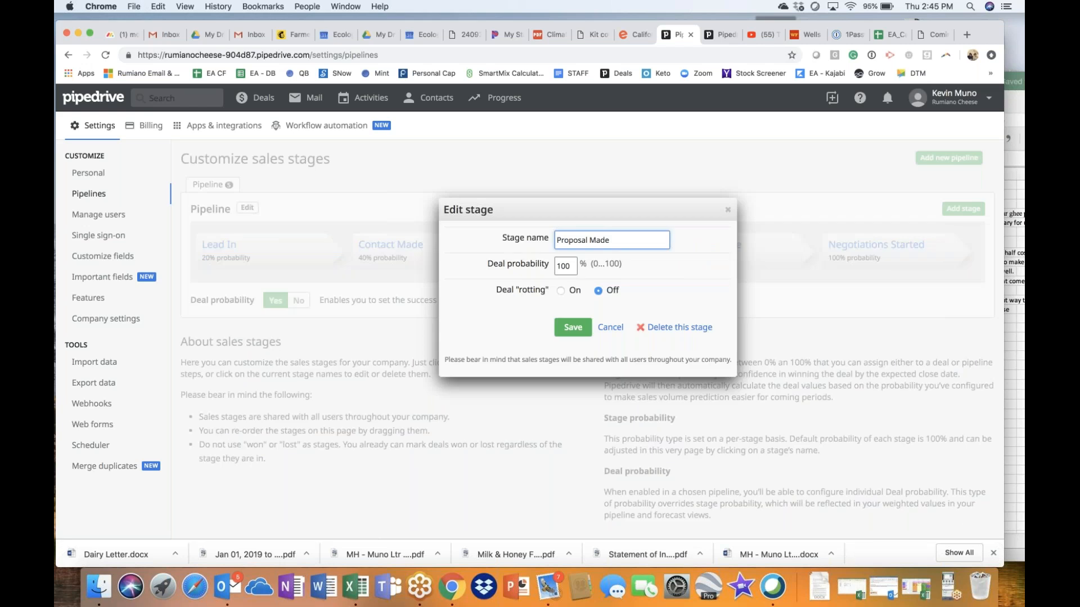
{"action": "double_click", "coordinate": [571, 267]}
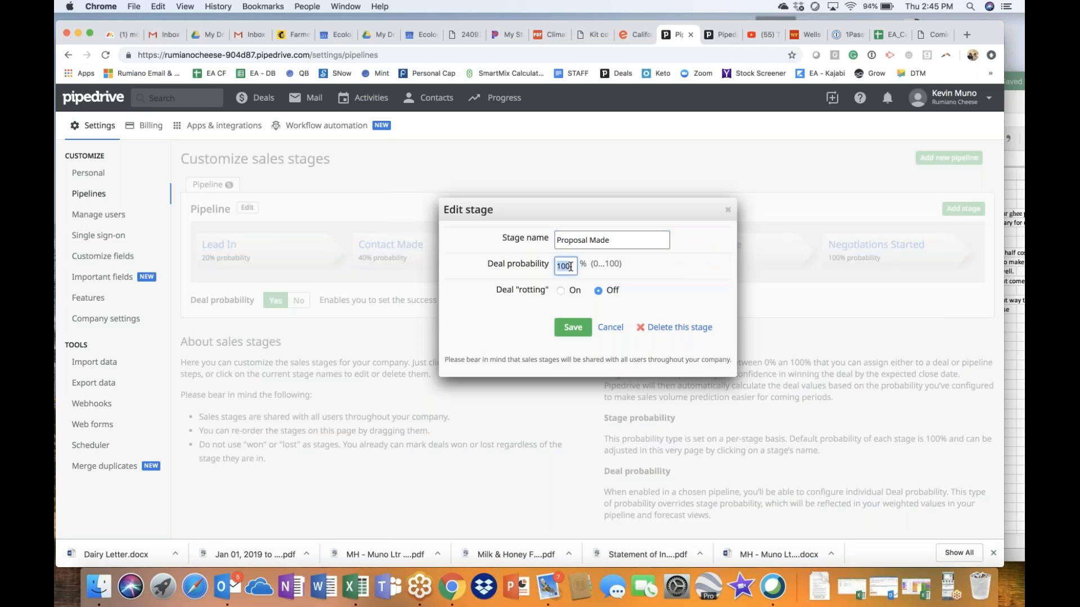
{"action": "type", "text": "80"}
{"action": "left_click", "coordinate": [573, 329]}
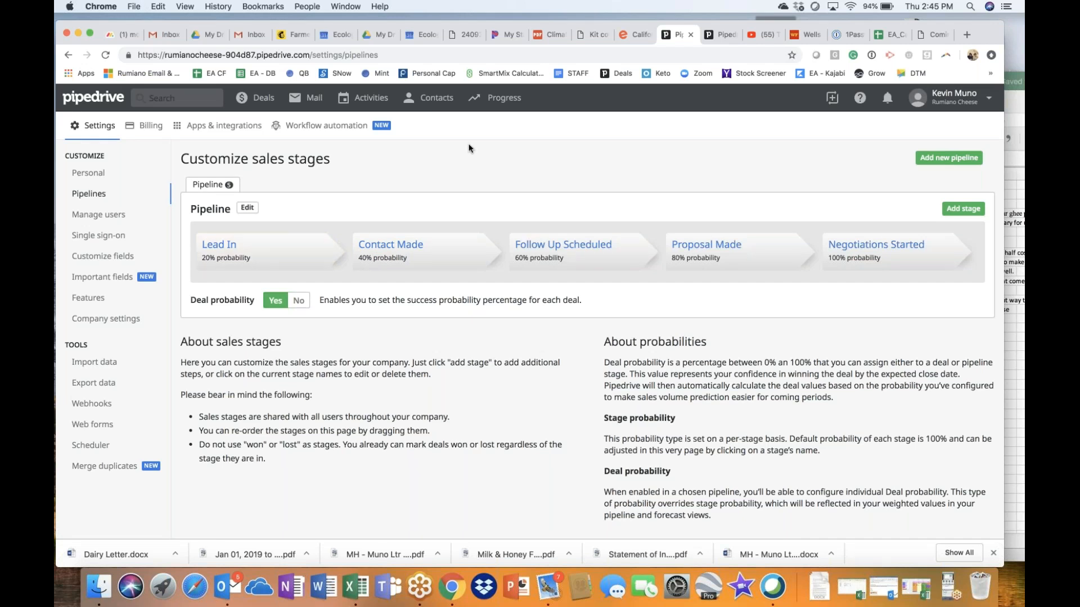
View the deals in the forecast timeline by expected close date and return to the pipeline view
{"action": "left_click", "coordinate": [264, 99]}
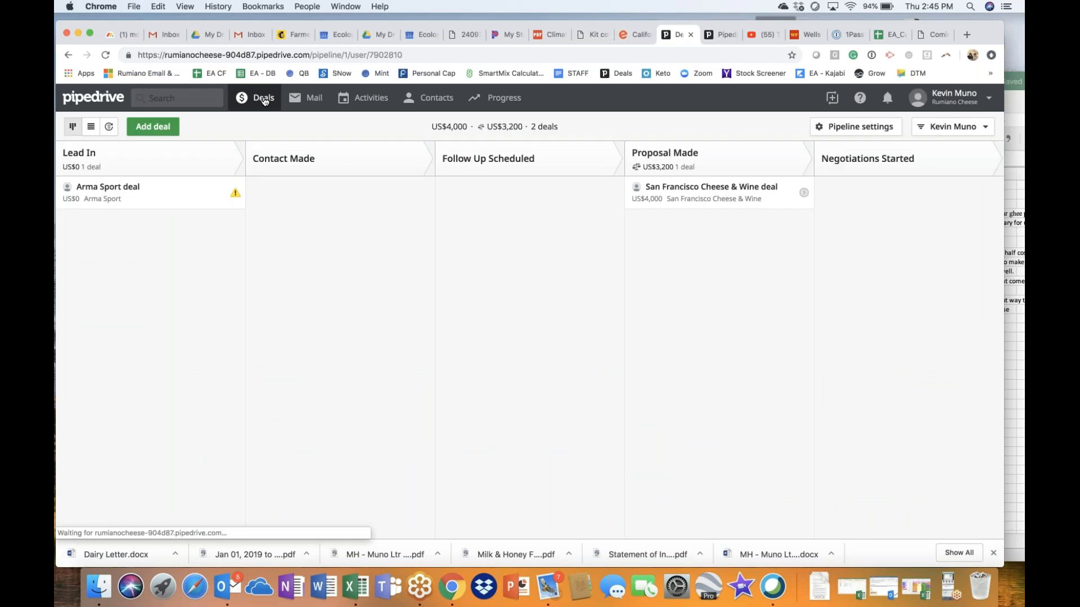
{"action": "left_click", "coordinate": [110, 127]}
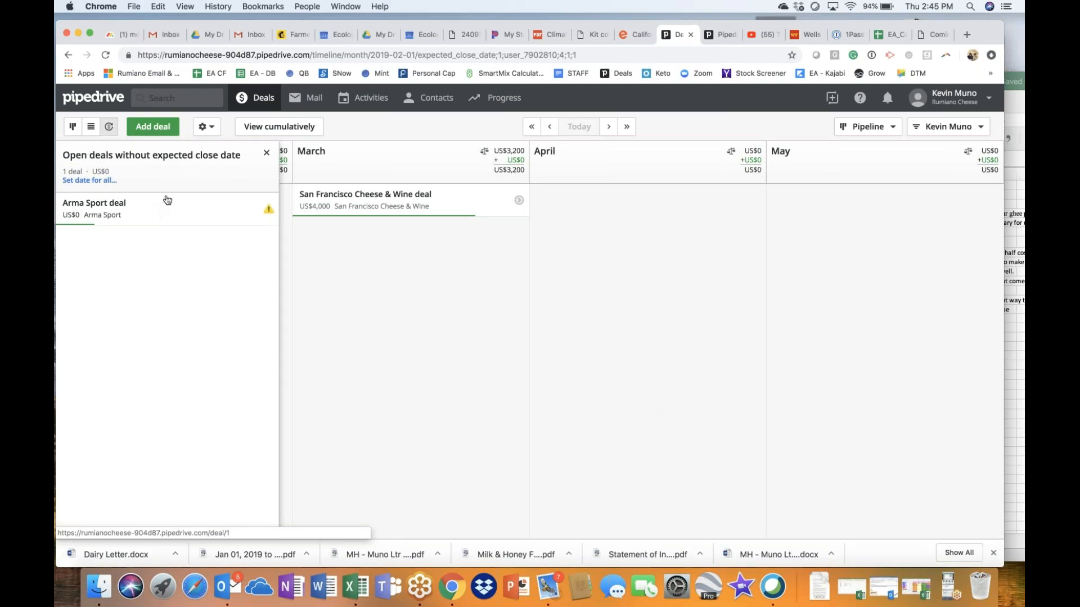
{"action": "left_click", "coordinate": [74, 128]}
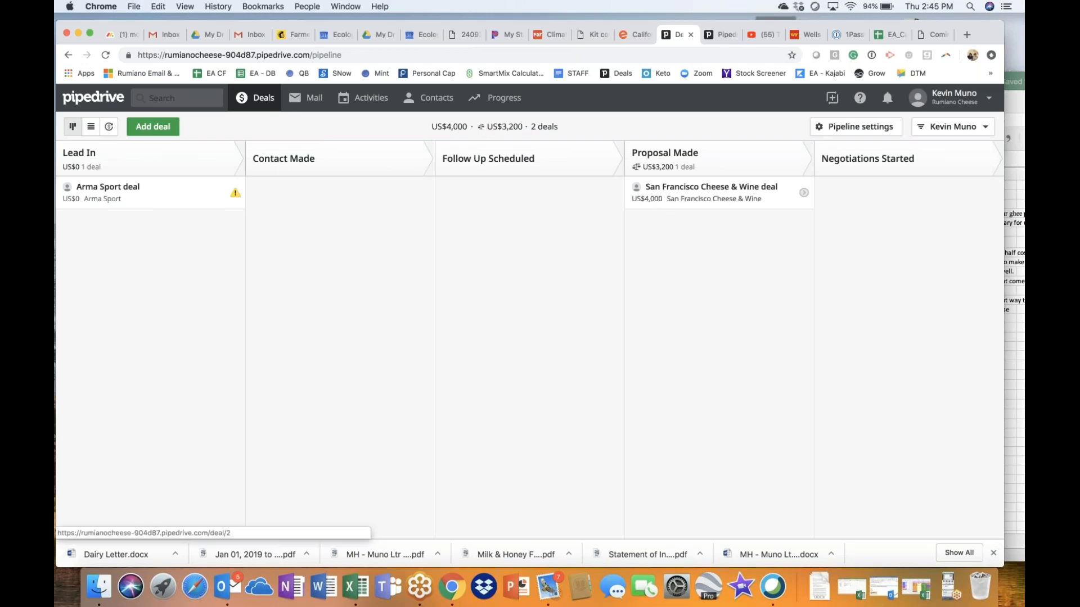
Set the Arma Sport deal's value to 10000 US dollars, save it, and return to the pipeline
{"action": "left_click", "coordinate": [118, 194]}
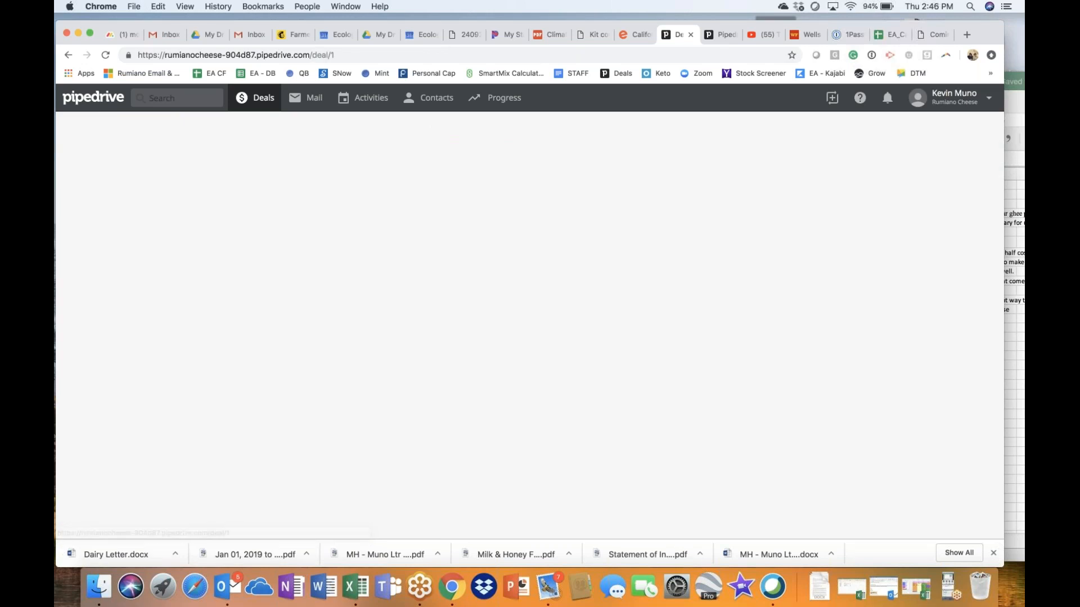
{"action": "left_click", "coordinate": [151, 176]}
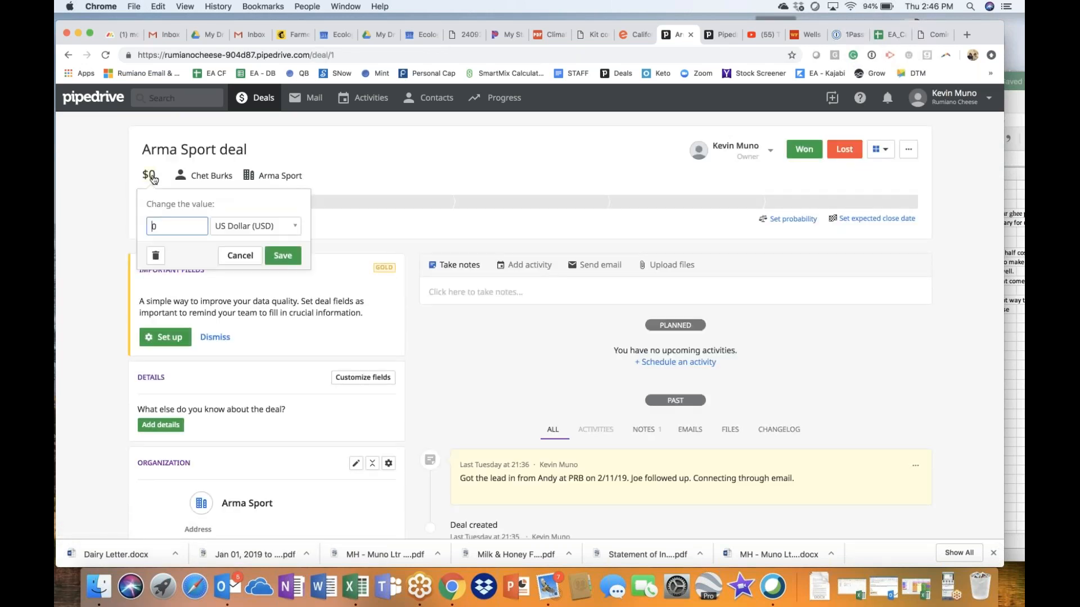
{"action": "left_click", "coordinate": [155, 226]}
{"action": "type", "text": "10000"}
{"action": "left_click", "coordinate": [283, 256]}
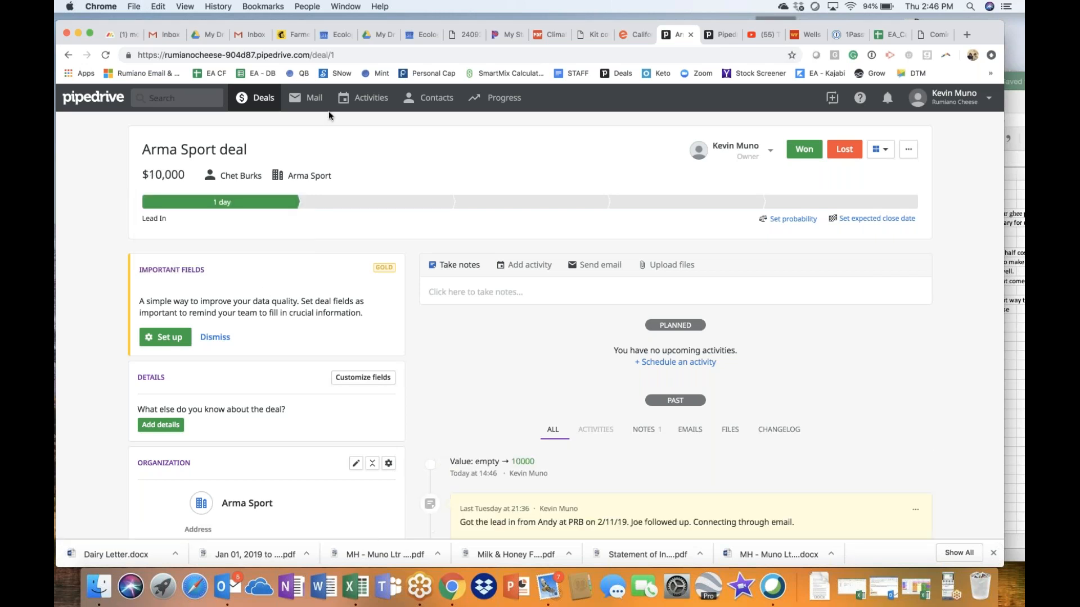
{"action": "left_click", "coordinate": [265, 99]}
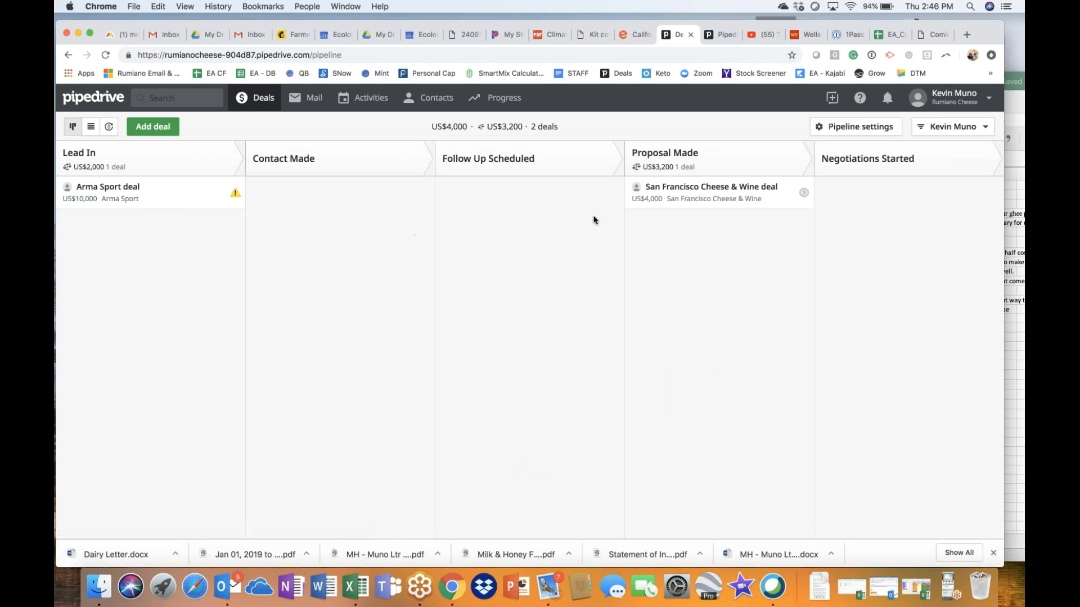
{"action": "mouse_move", "coordinate": [655, 205]}
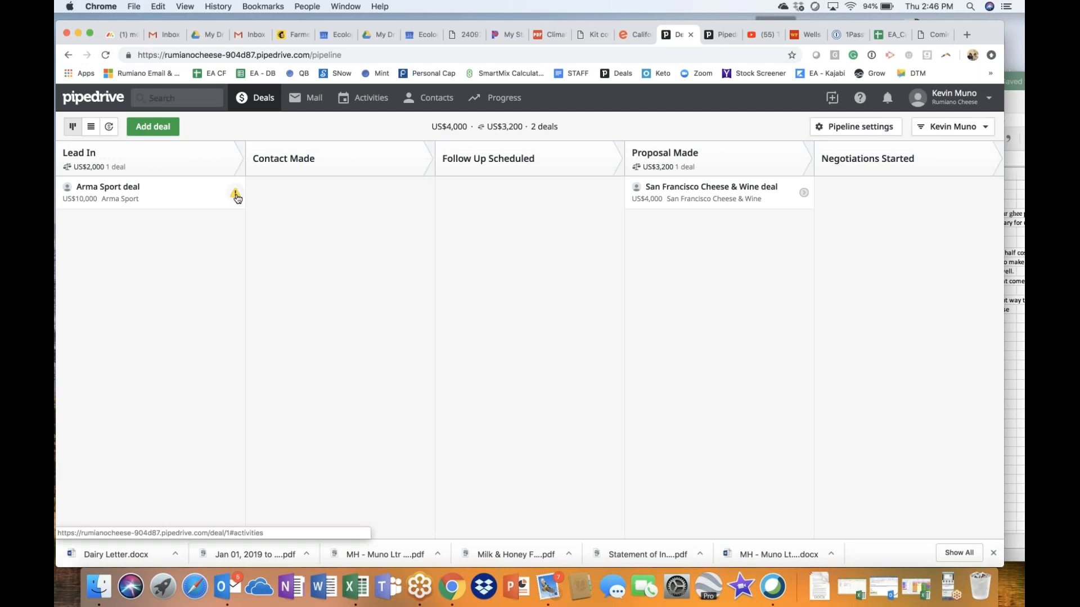
Set the Arma Sport deal's expected close date to 22 February 2019 and save it
{"action": "left_click", "coordinate": [204, 202]}
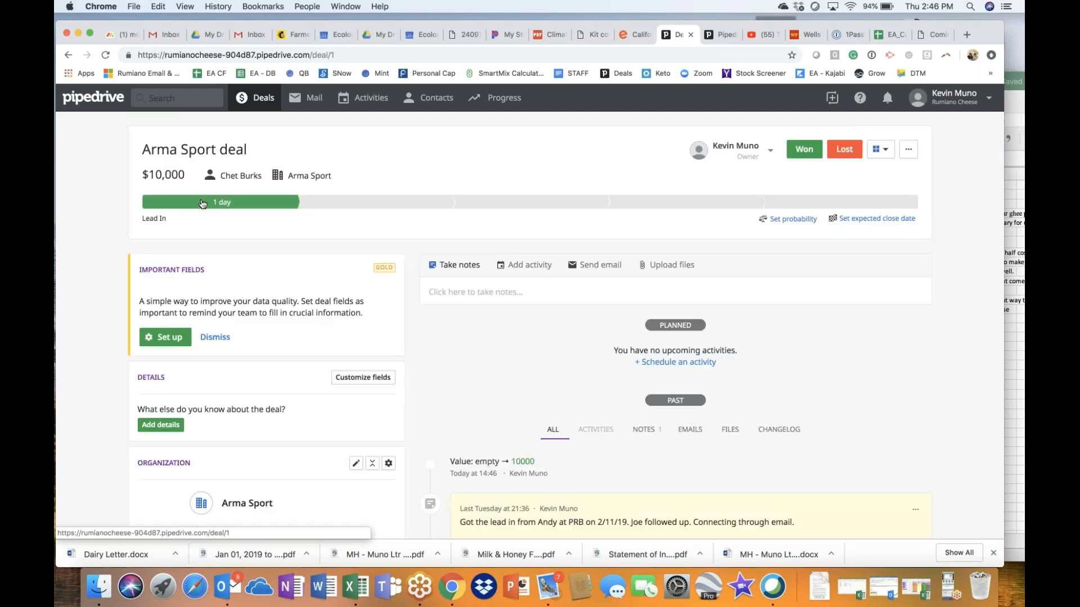
{"action": "left_click", "coordinate": [872, 219]}
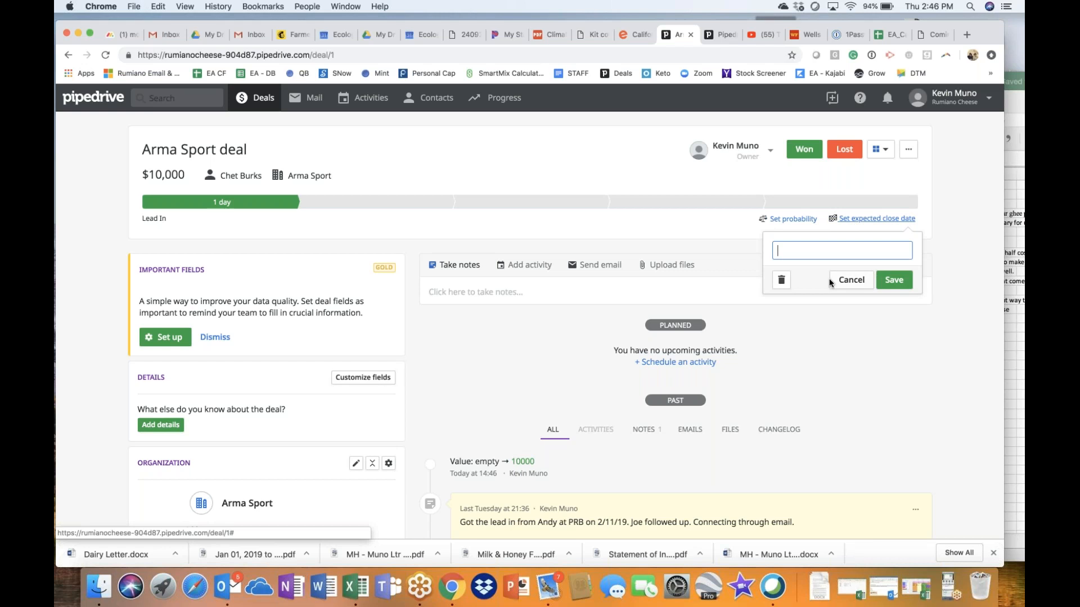
{"action": "left_click", "coordinate": [879, 224]}
{"action": "left_click", "coordinate": [879, 224]}
{"action": "left_click", "coordinate": [853, 254]}
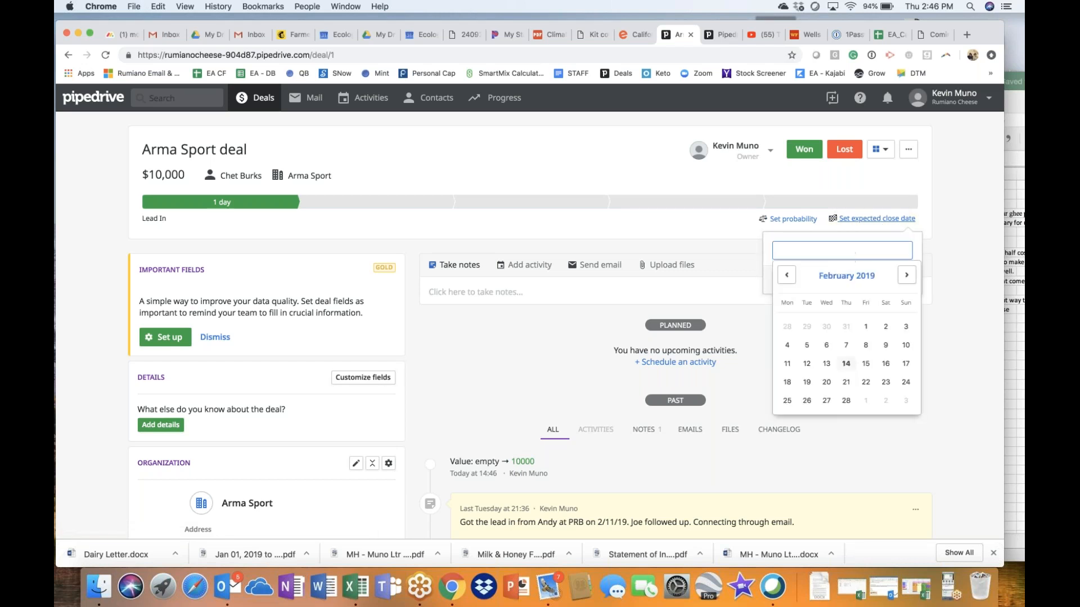
{"action": "left_click", "coordinate": [865, 382]}
{"action": "left_click", "coordinate": [894, 279]}
{"action": "left_click", "coordinate": [814, 220]}
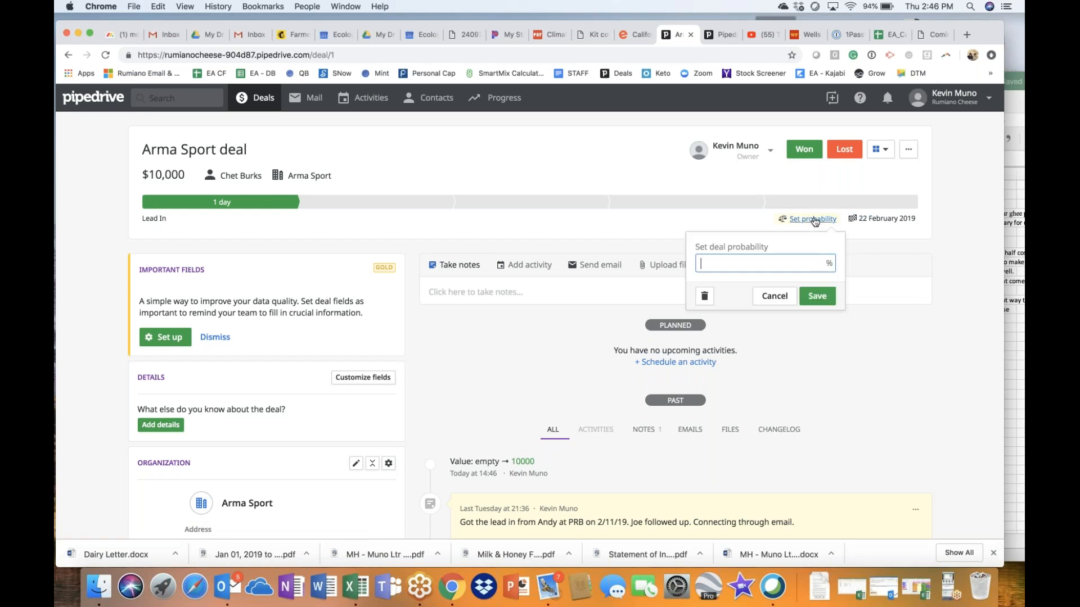
{"action": "left_click", "coordinate": [878, 261]}
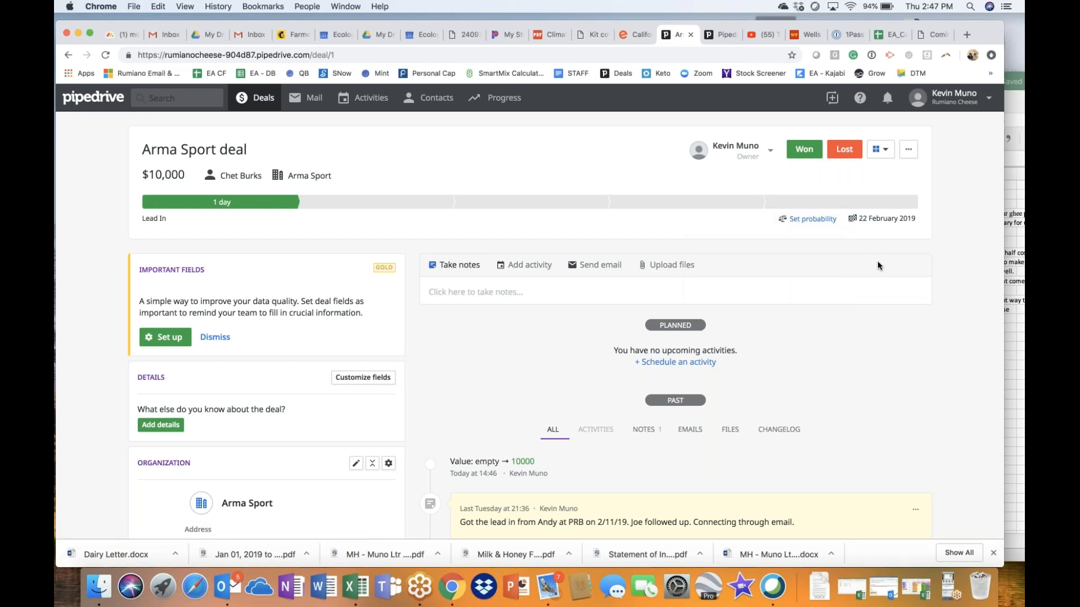
Look at the Progress dashboard with this month's deal and activity statistics, and return to the deals pipeline
{"action": "left_click", "coordinate": [263, 99]}
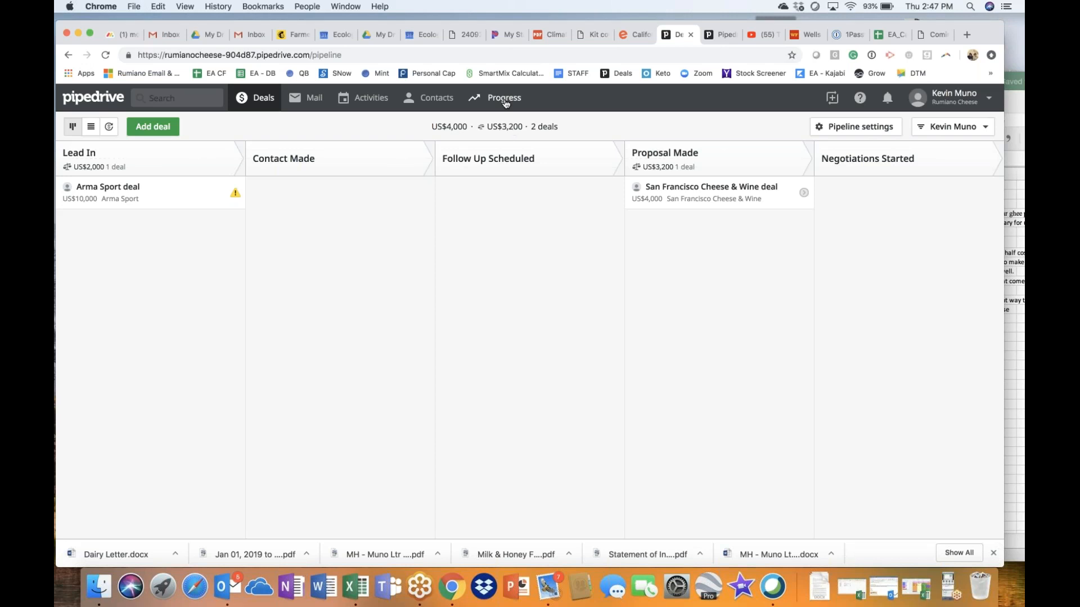
{"action": "mouse_move", "coordinate": [506, 101]}
{"action": "left_click", "coordinate": [501, 127]}
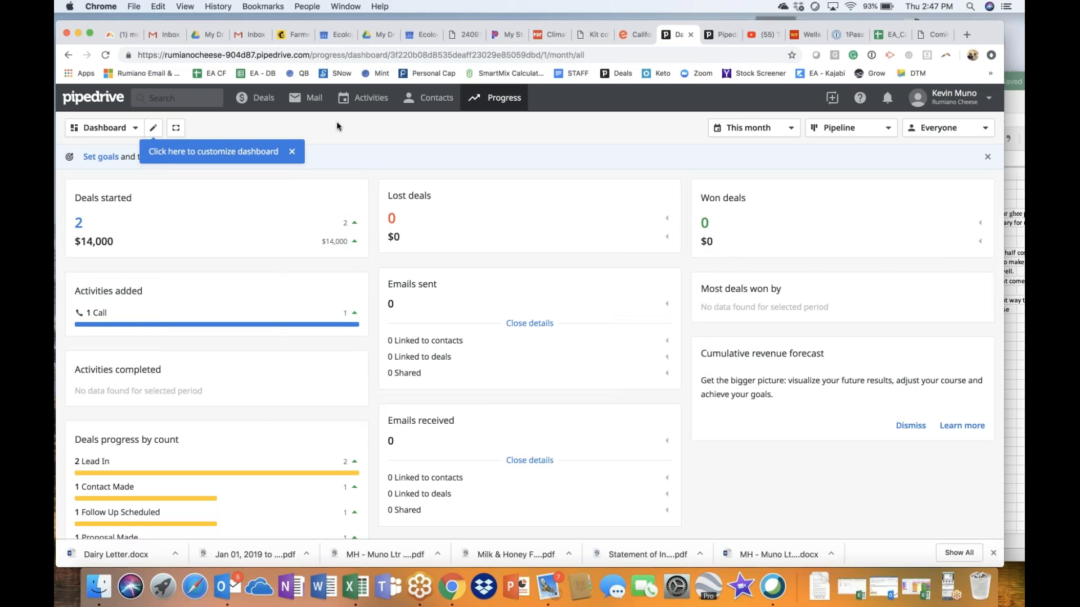
{"action": "left_click", "coordinate": [258, 101]}
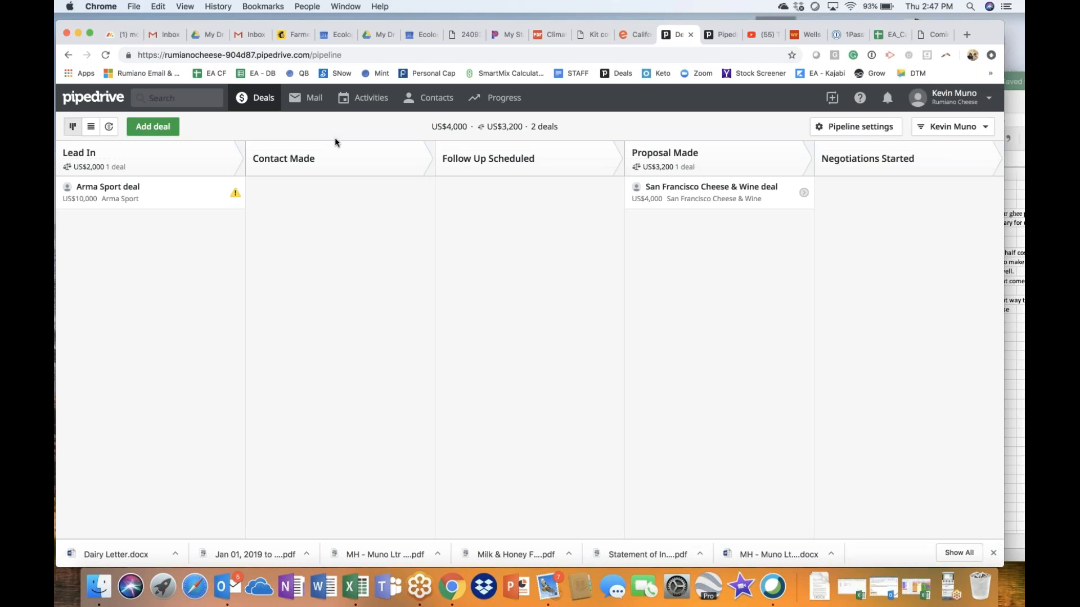
Review the recent updates on the account owner's user profile and return to the deals pipeline
{"action": "left_click", "coordinate": [962, 99]}
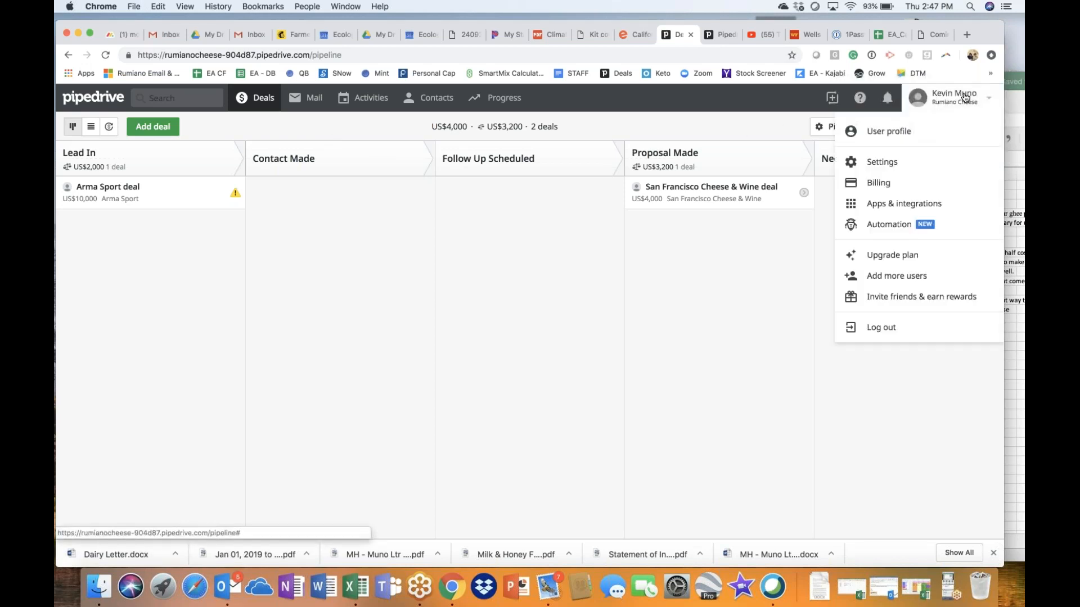
{"action": "left_click", "coordinate": [922, 133]}
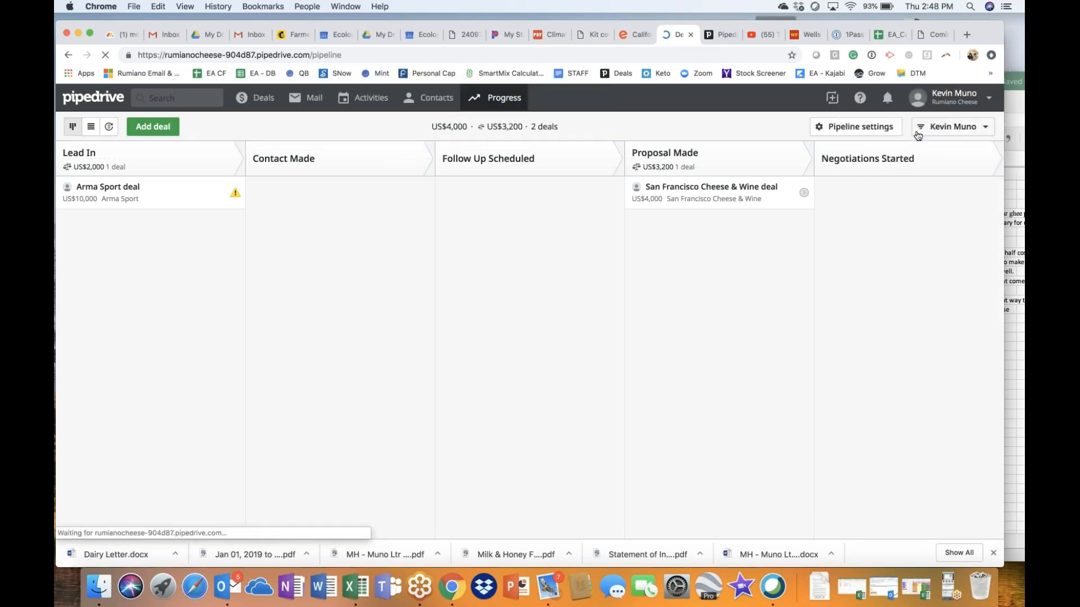
{"action": "left_click", "coordinate": [960, 100]}
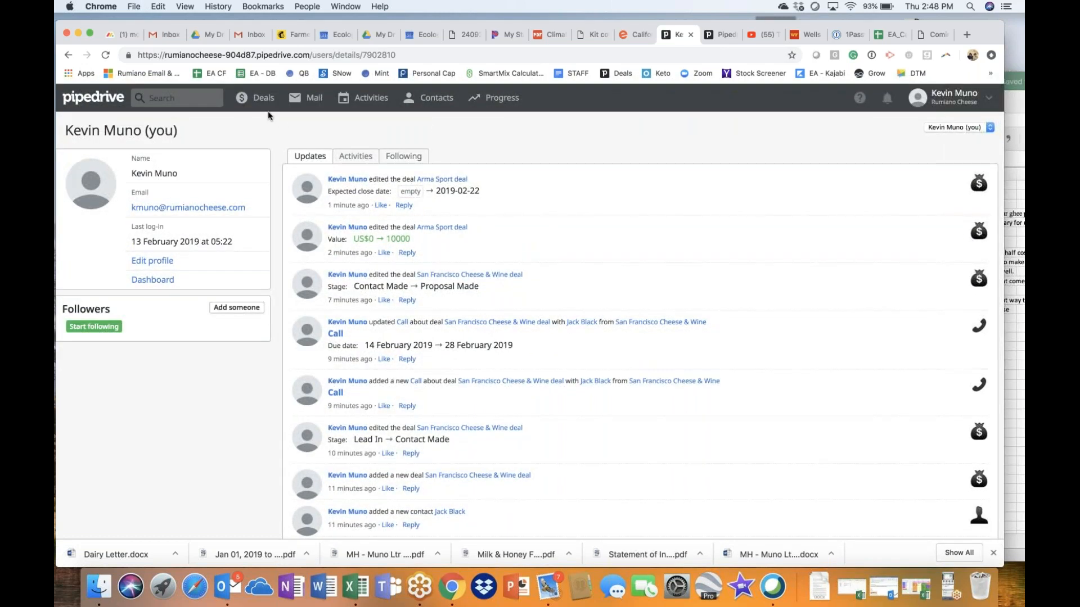
{"action": "left_click", "coordinate": [261, 98]}
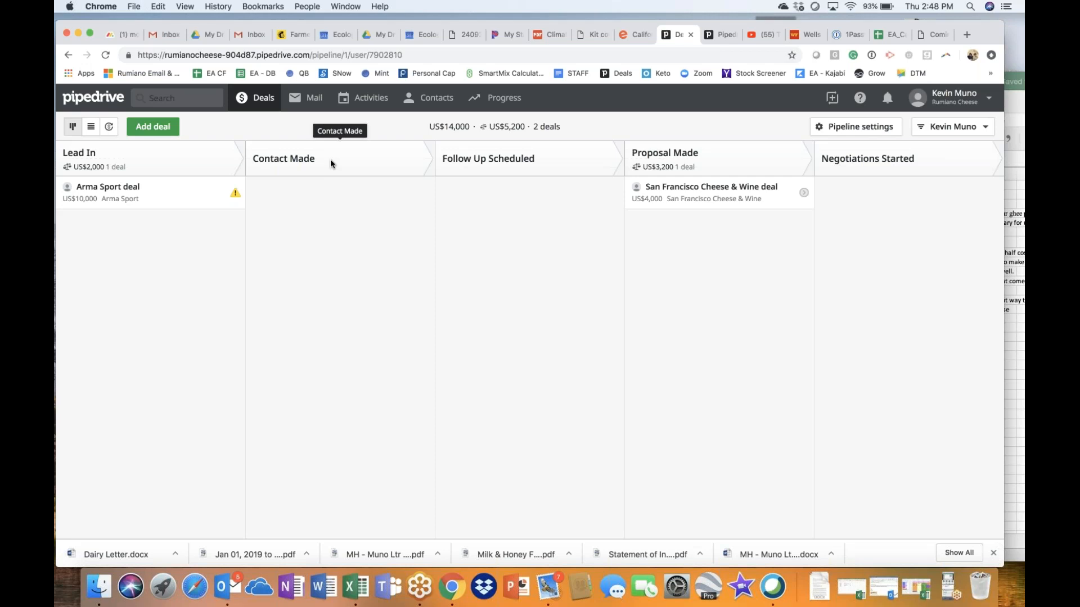
Examine the Arma Sport deal's details, organization section and activity history, and go back to the deals pipeline
{"action": "left_click", "coordinate": [152, 190]}
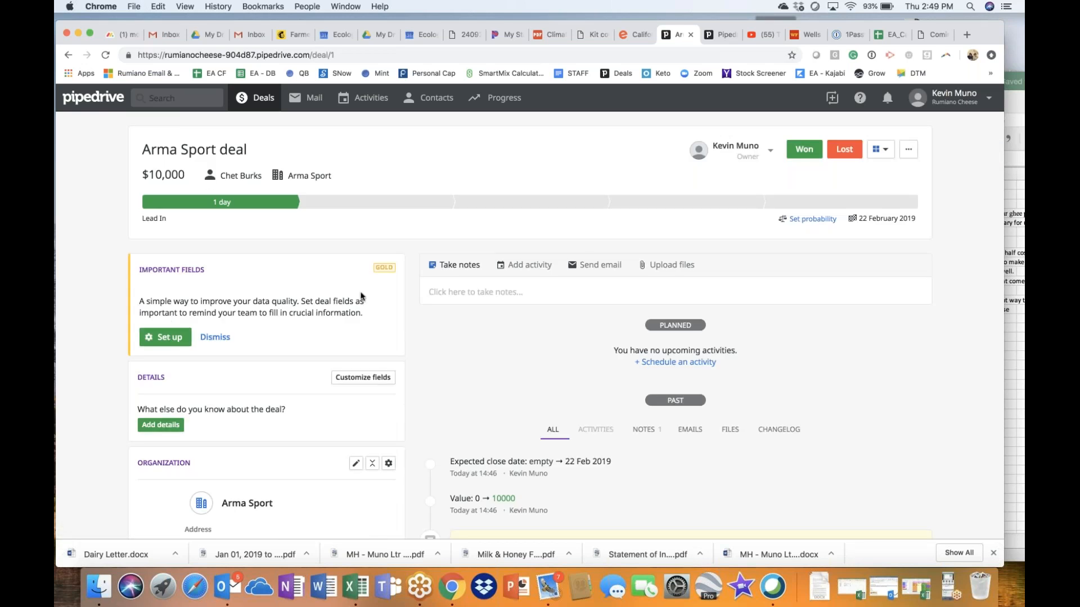
{"action": "scroll", "coordinate": [397, 187], "scroll_direction": "down", "scroll_amount": 5}
{"action": "scroll", "coordinate": [248, 432], "scroll_direction": "down", "scroll_amount": 2}
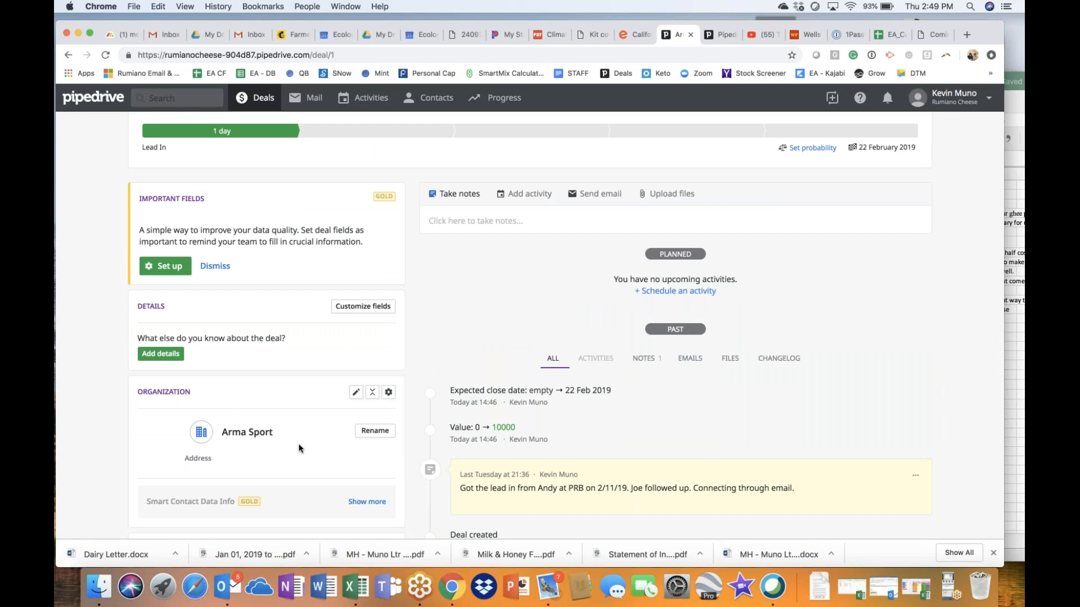
{"action": "scroll", "coordinate": [299, 448], "scroll_direction": "up", "scroll_amount": 1}
{"action": "scroll", "coordinate": [300, 448], "scroll_direction": "up", "scroll_amount": 1}
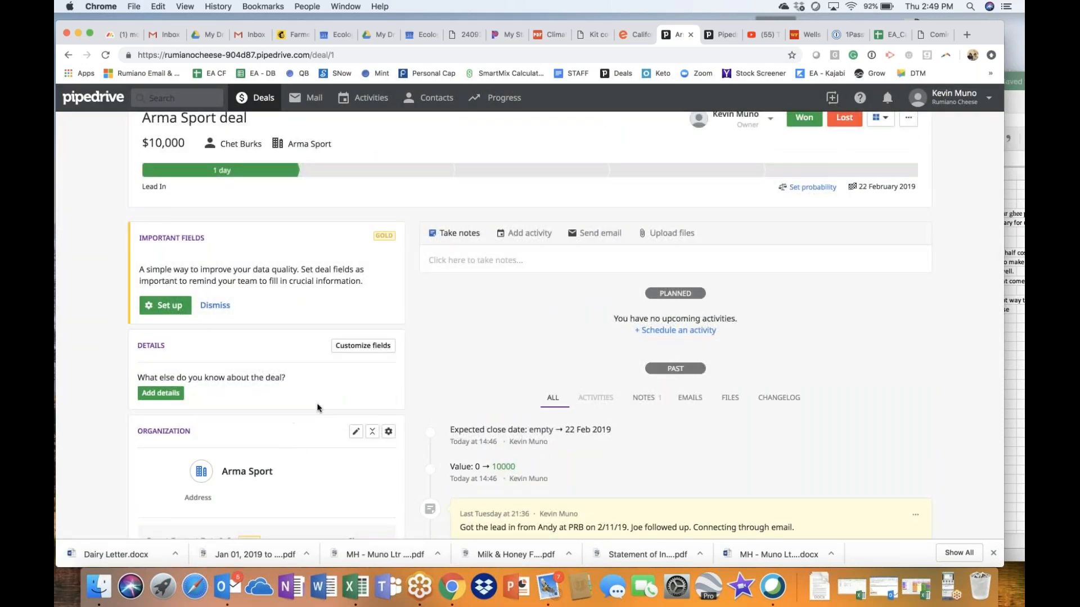
{"action": "scroll", "coordinate": [317, 408], "scroll_direction": "up", "scroll_amount": 1}
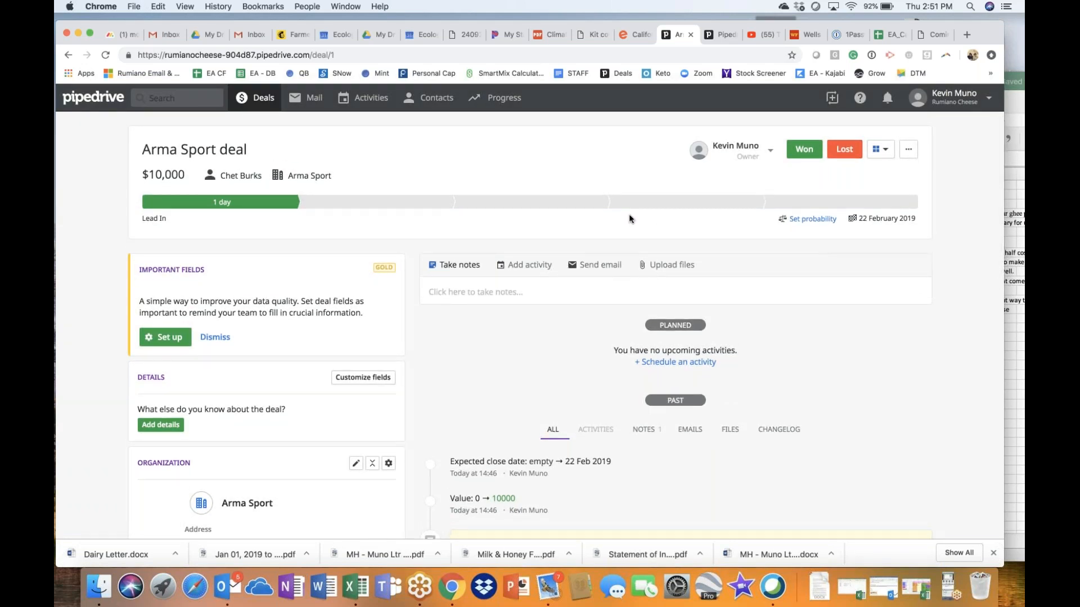
{"action": "left_click", "coordinate": [262, 103]}
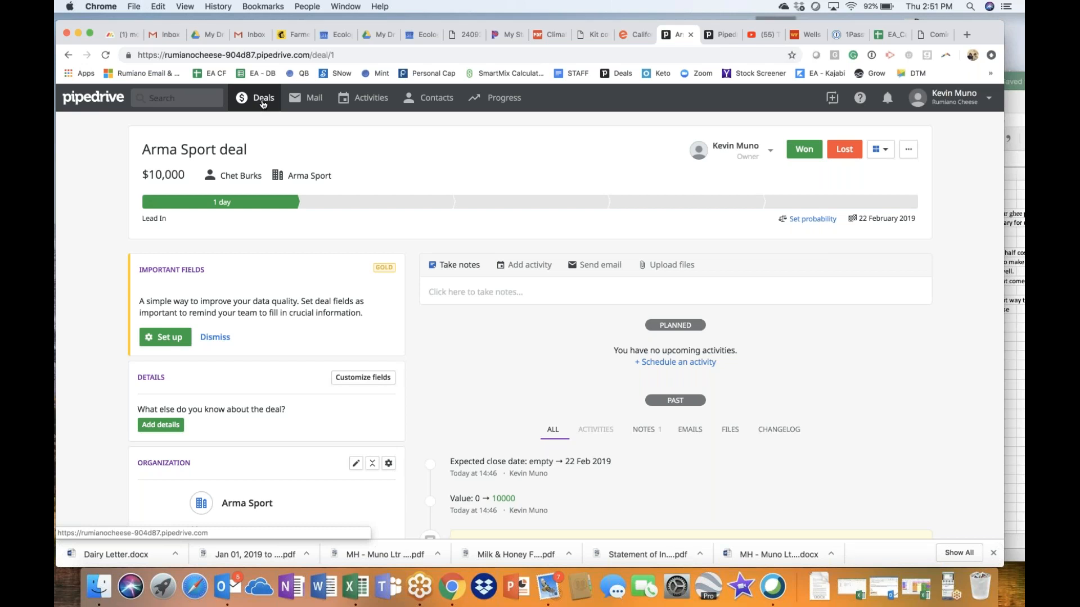